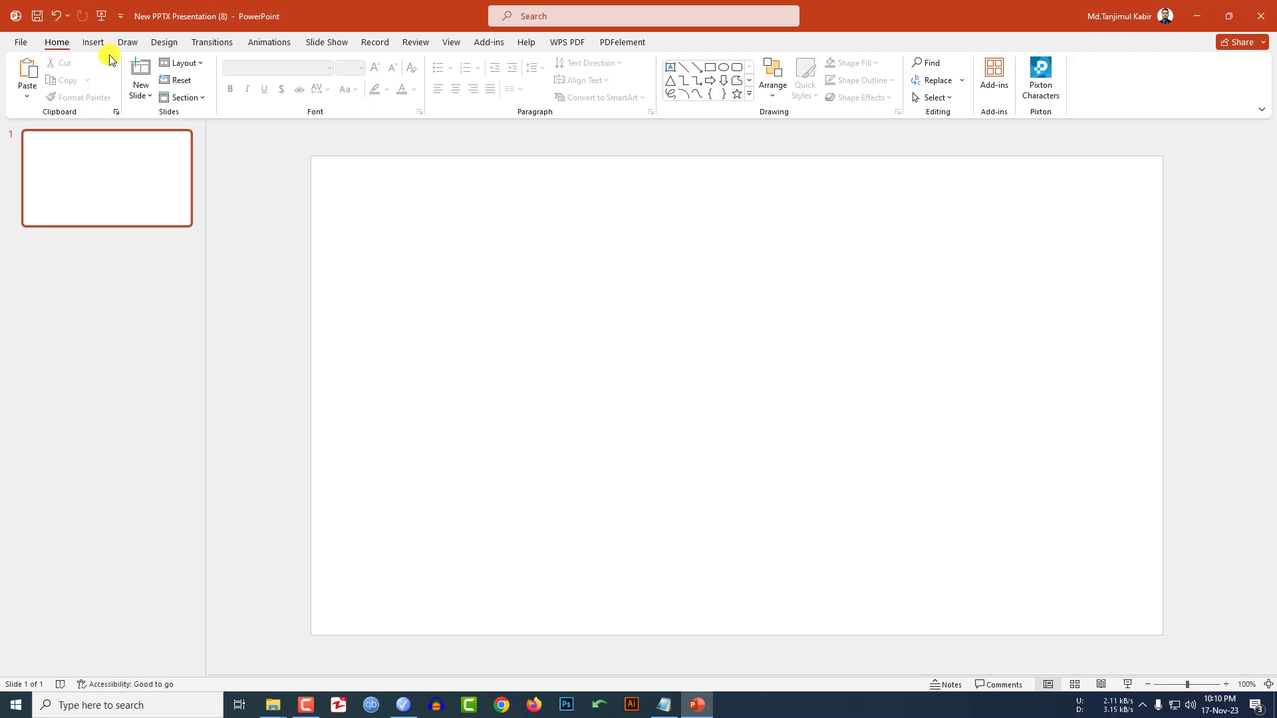
- Open the Insert tab to start adding shapes to the blank slide
left_click(94, 42)
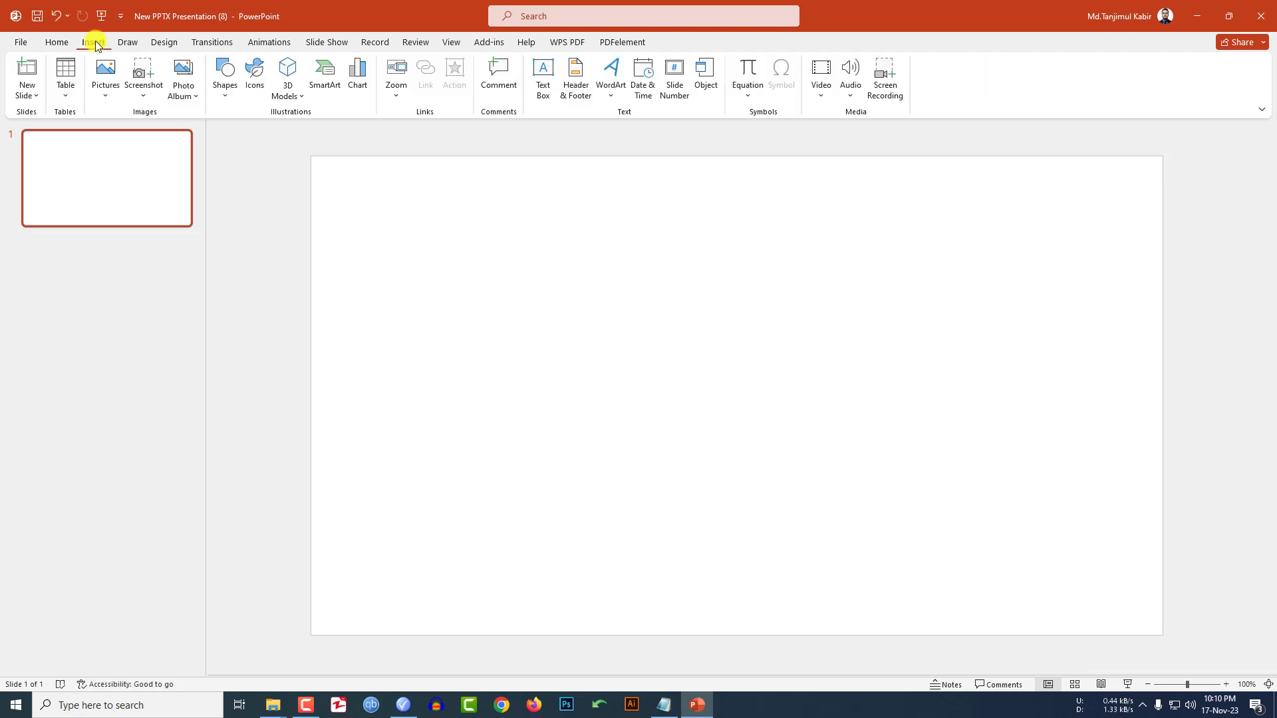
- Draw a tall rounded rectangle, round its ends fully into a pill, and remove its outline
left_click(226, 80)
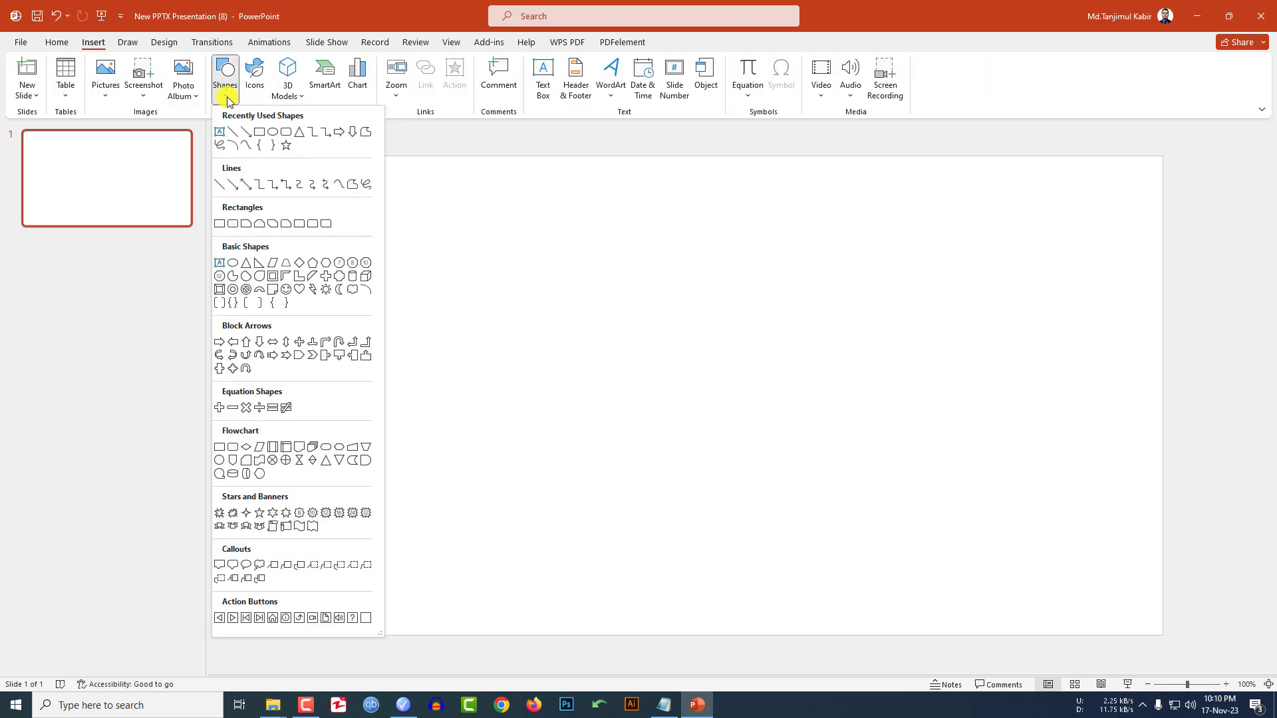
left_click(286, 133)
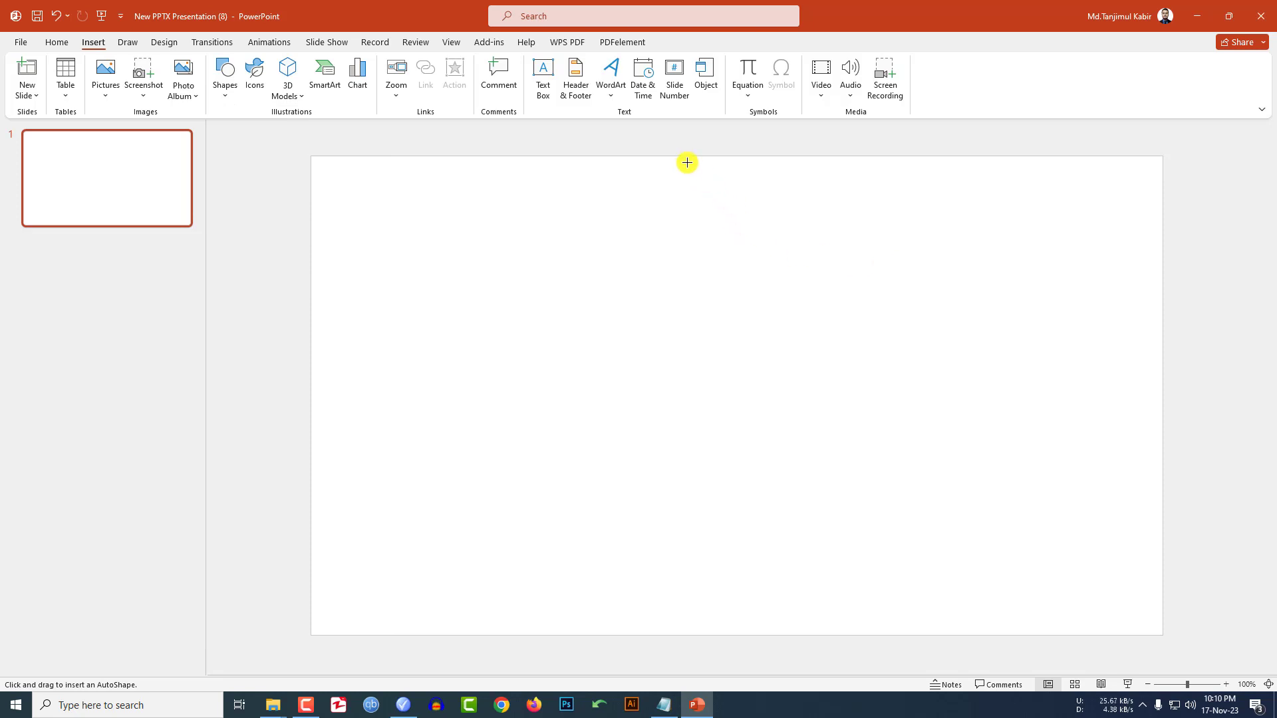
left_click_drag(685, 161, 719, 504)
left_click_drag(687, 160, 697, 226)
left_click(532, 81)
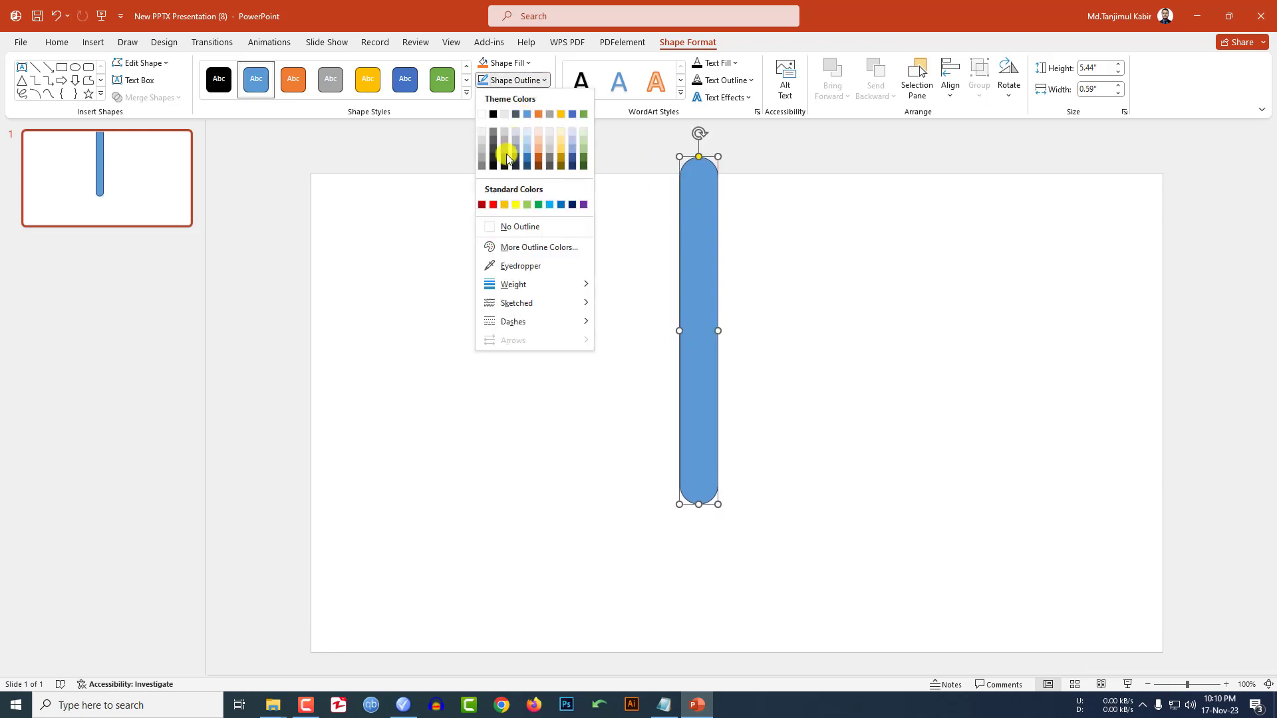
left_click(506, 226)
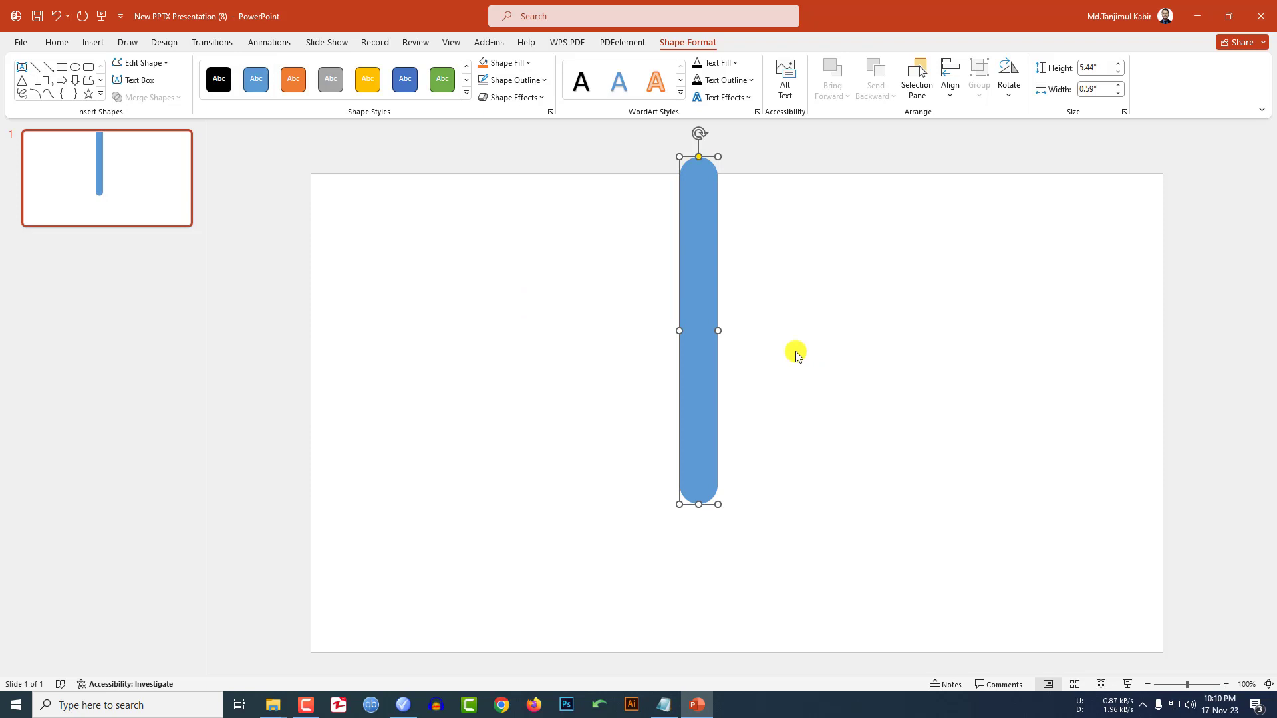
- Duplicate the pill into a row of twelve bars and nudge them slightly right
left_click_drag(717, 362, 745, 345, "ctrl")
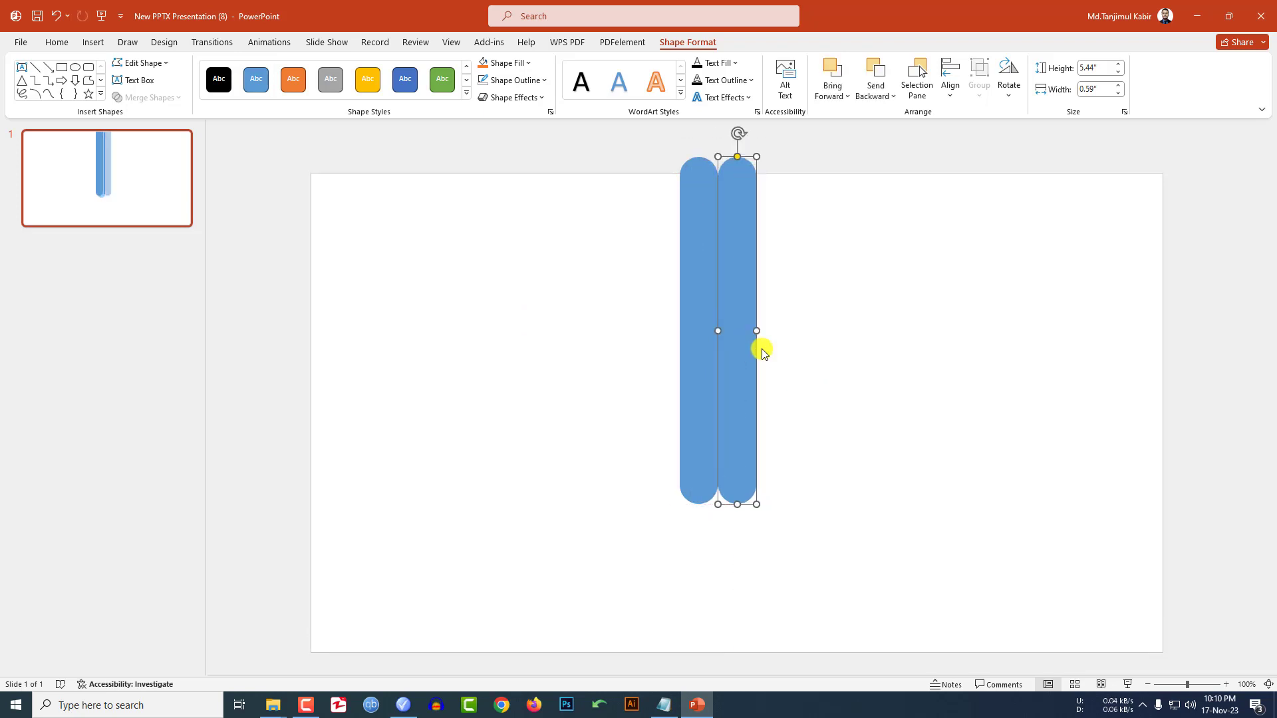
left_click(818, 356)
left_click(751, 344)
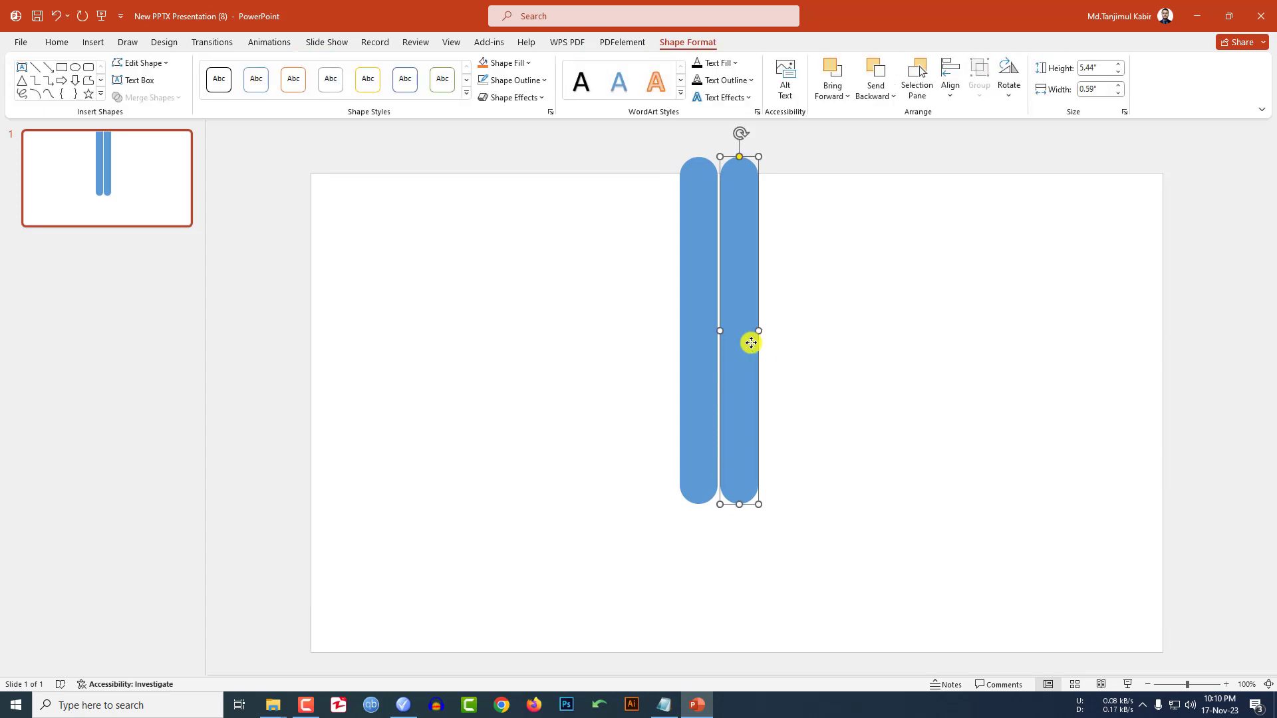
left_click_drag(751, 342, 781, 326, "ctrl")
key("ctrl+d")
key("ctrl+d")
key("ctrl+d")
key("ctrl+d")
key("ctrl+d")
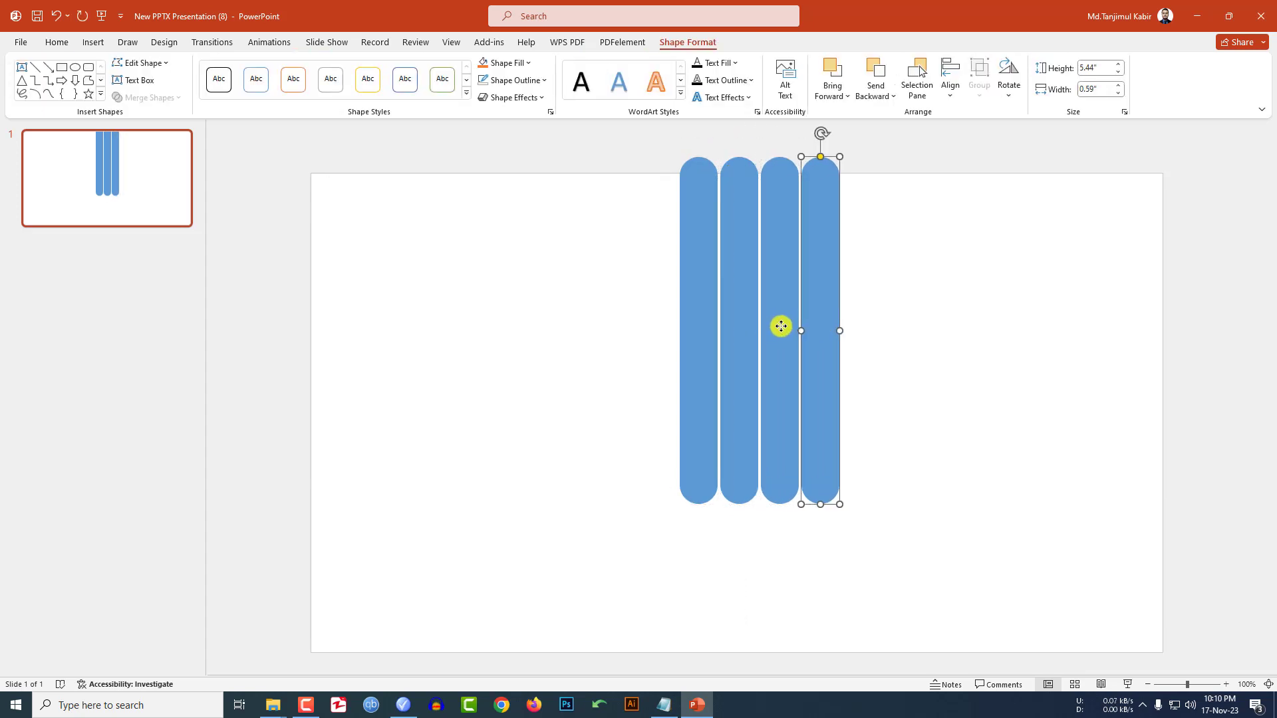
key("ctrl+d")
key("ctrl+d")
key("ctrl+d")
key("ctrl+d")
key("ctrl+a")
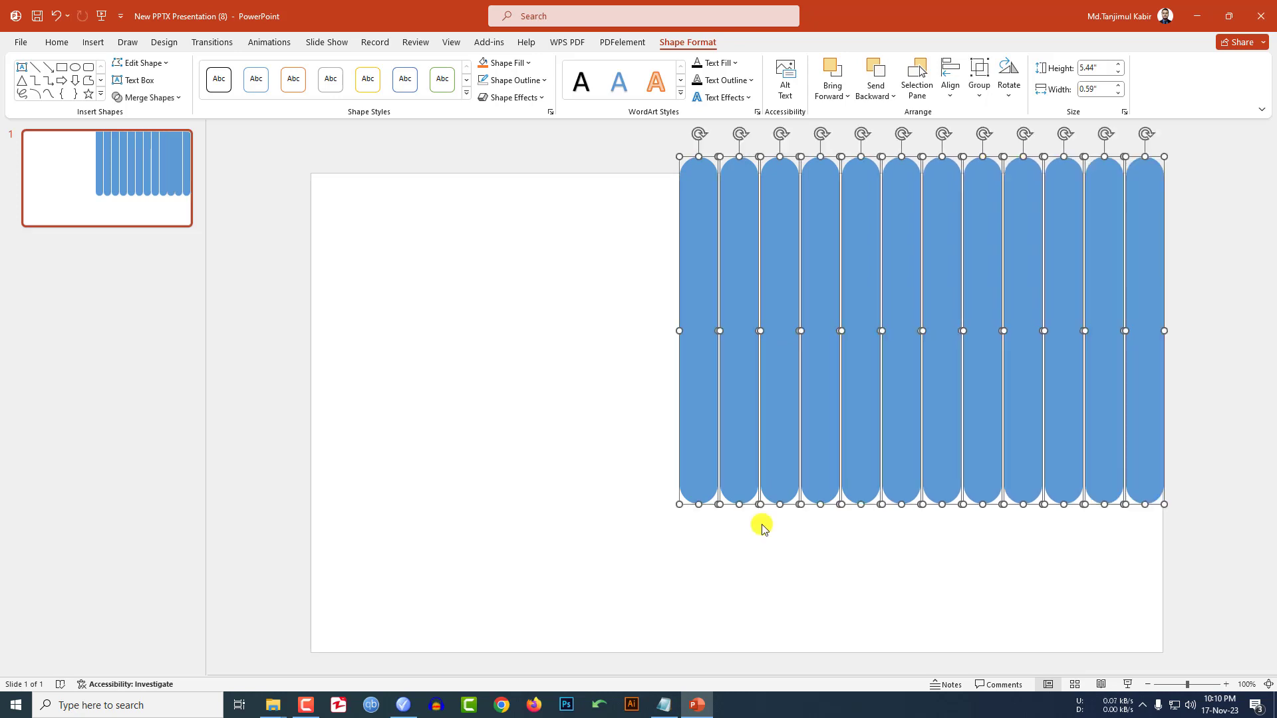
key("Right")
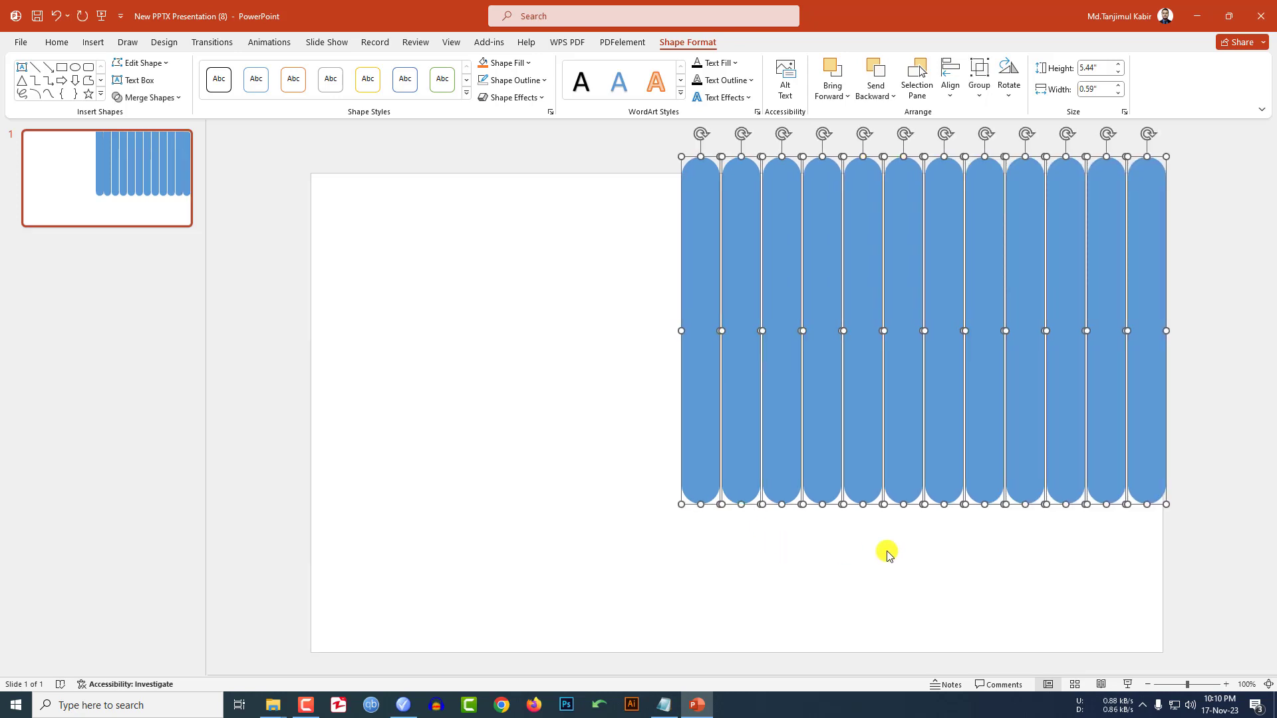
left_click(925, 561)
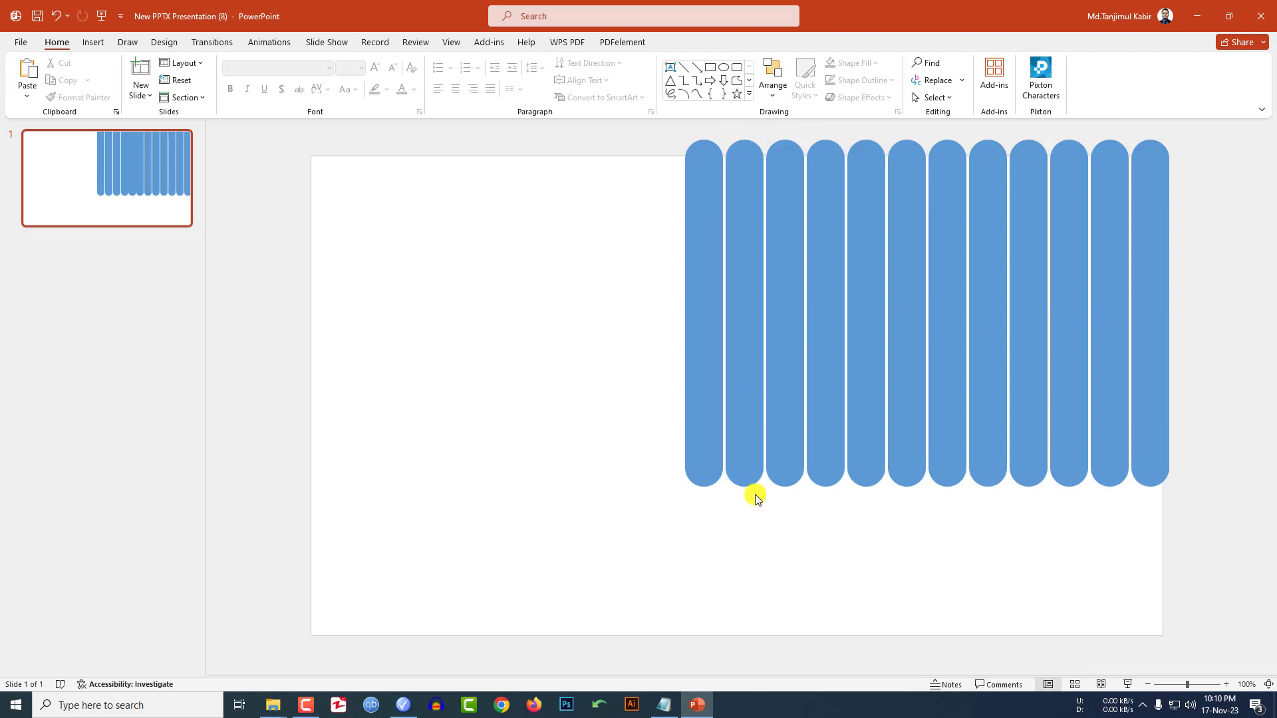
- Drag the twelfth, eleventh and ninth pills down to different lengths
left_click(1141, 477)
left_click_drag(1150, 486, 1149, 622)
left_click(1109, 504)
left_click_drag(1109, 503, 1069, 618)
left_click(1074, 496)
left_click(1028, 498)
left_click_drag(1028, 503, 1021, 565)
- Lengthen the eighth, seventh and second pills to further staggered lengths
left_click(983, 494)
left_click_drag(984, 502, 983, 597)
left_click(947, 496)
left_click_drag(947, 502, 948, 543)
left_click(900, 490)
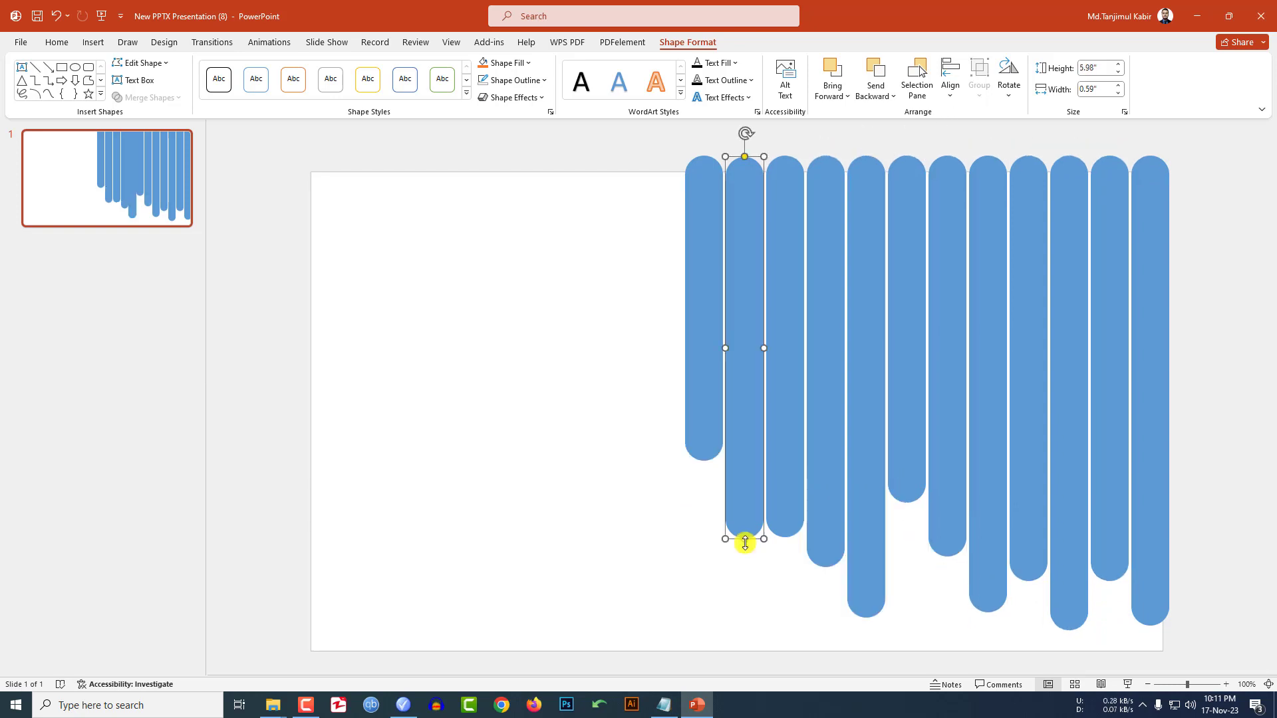
left_click_drag(741, 536, 742, 492)
left_click(715, 533)
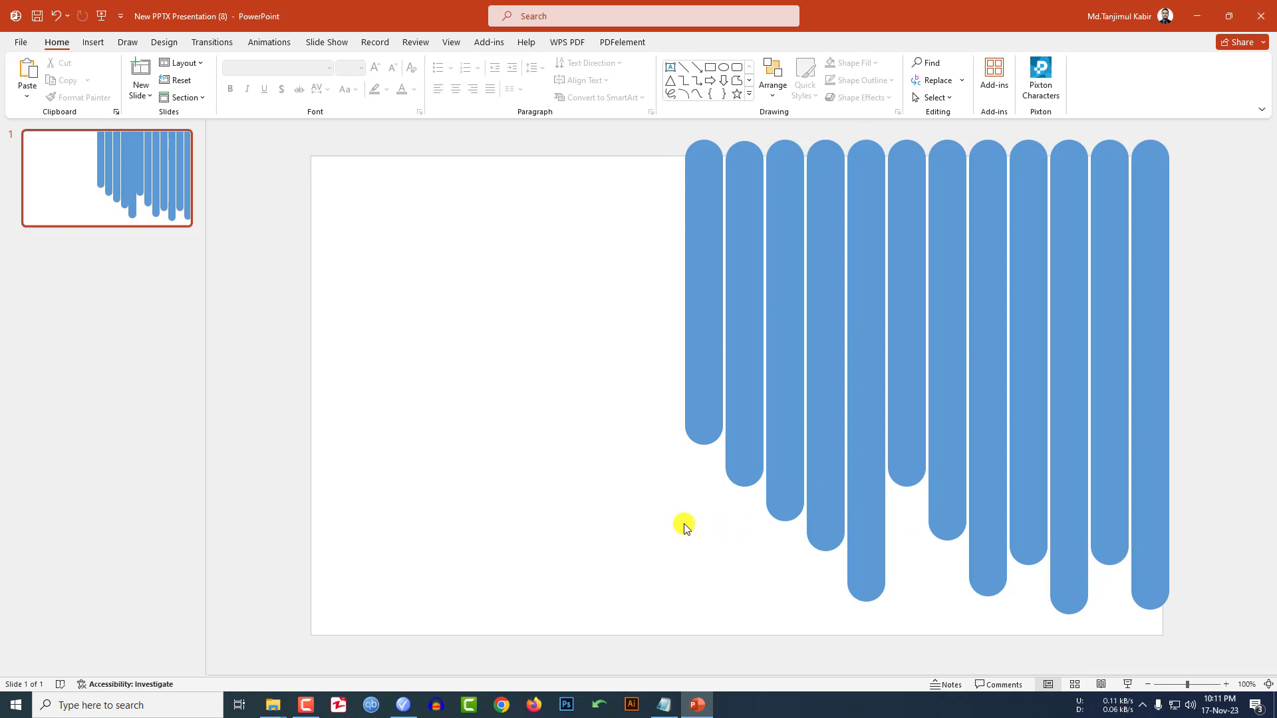
left_click(84, 45)
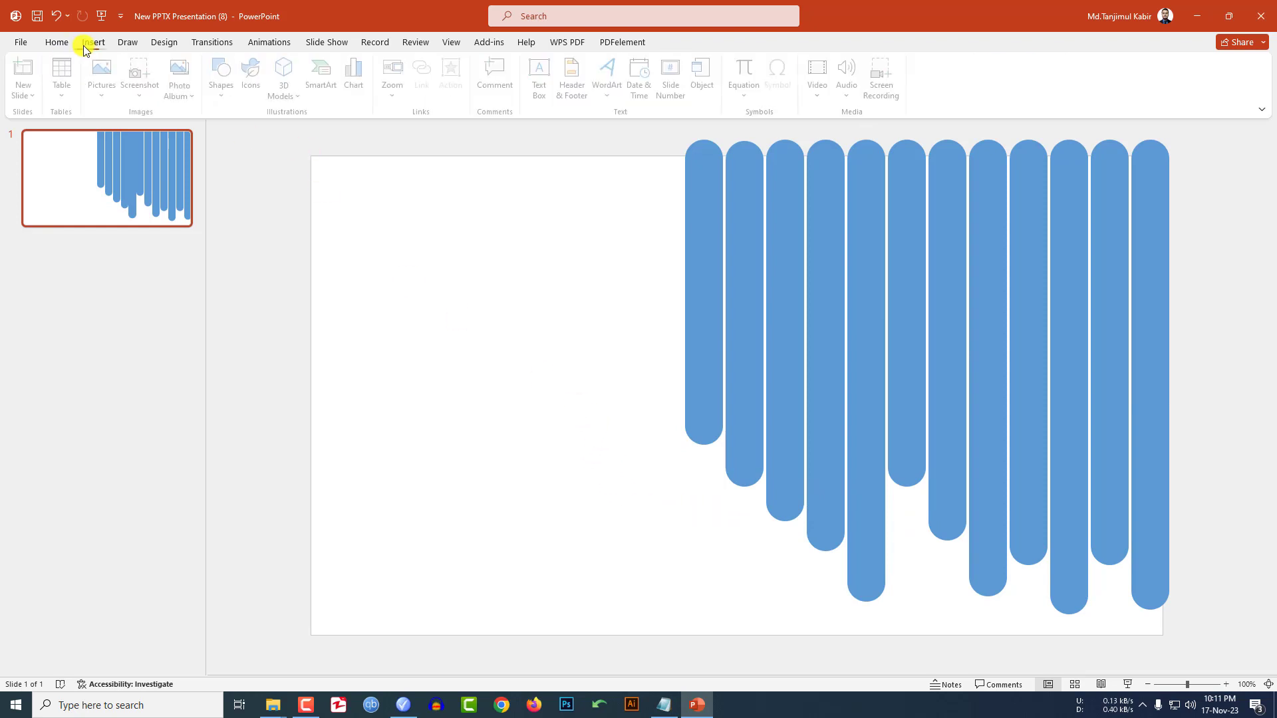
- Draw a slide-sized rectangle with no outline and a light peach fill
left_click(228, 90)
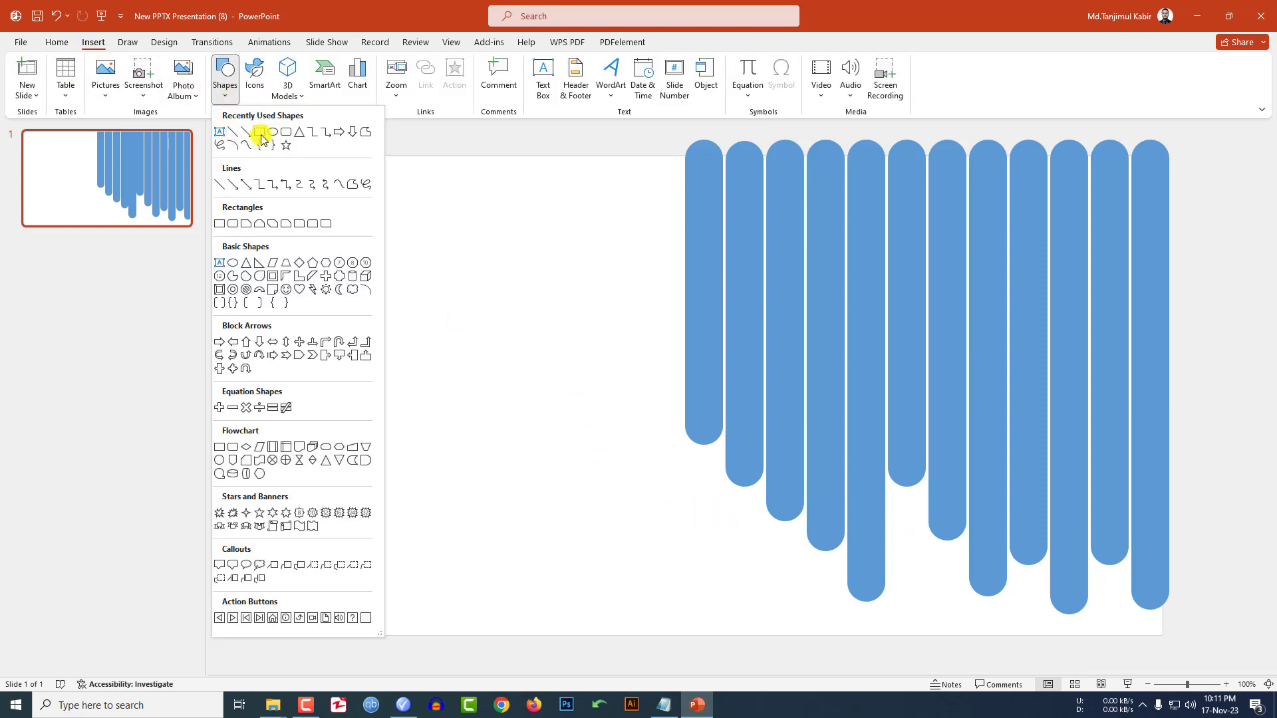
left_click(259, 132)
left_click_drag(310, 154, 1163, 636)
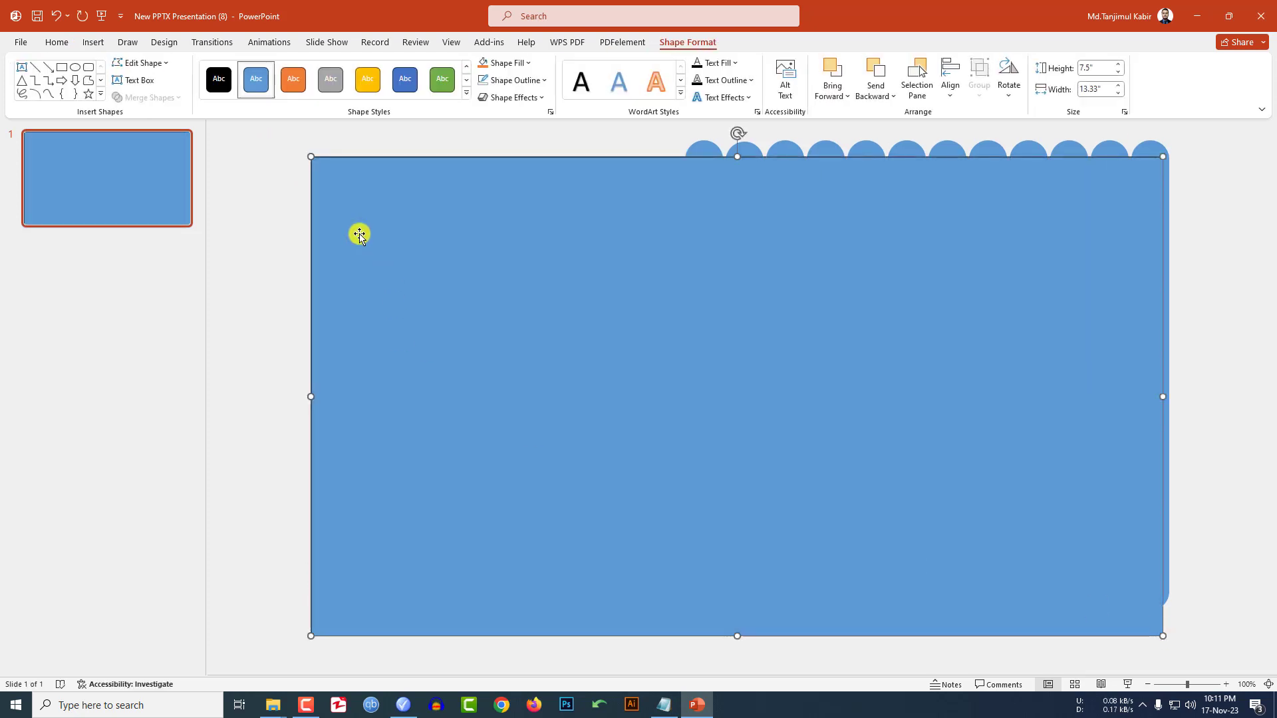
left_click(524, 80)
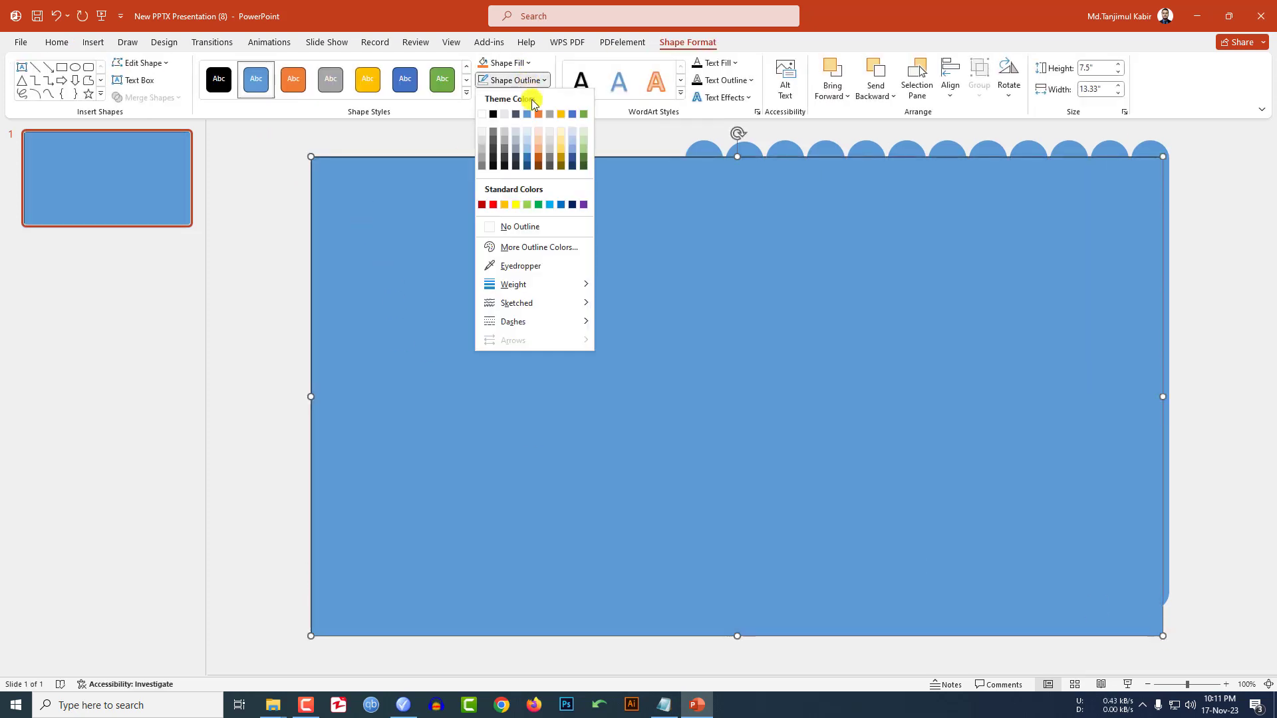
left_click(518, 230)
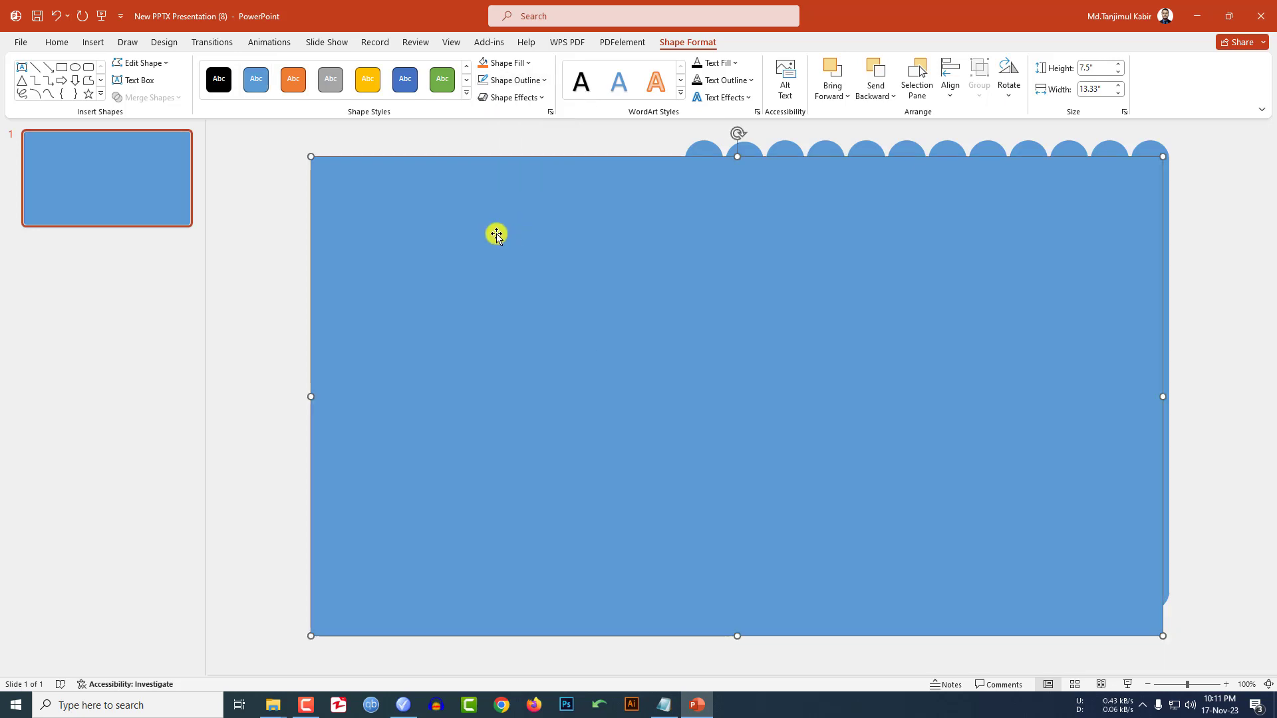
left_click(518, 66)
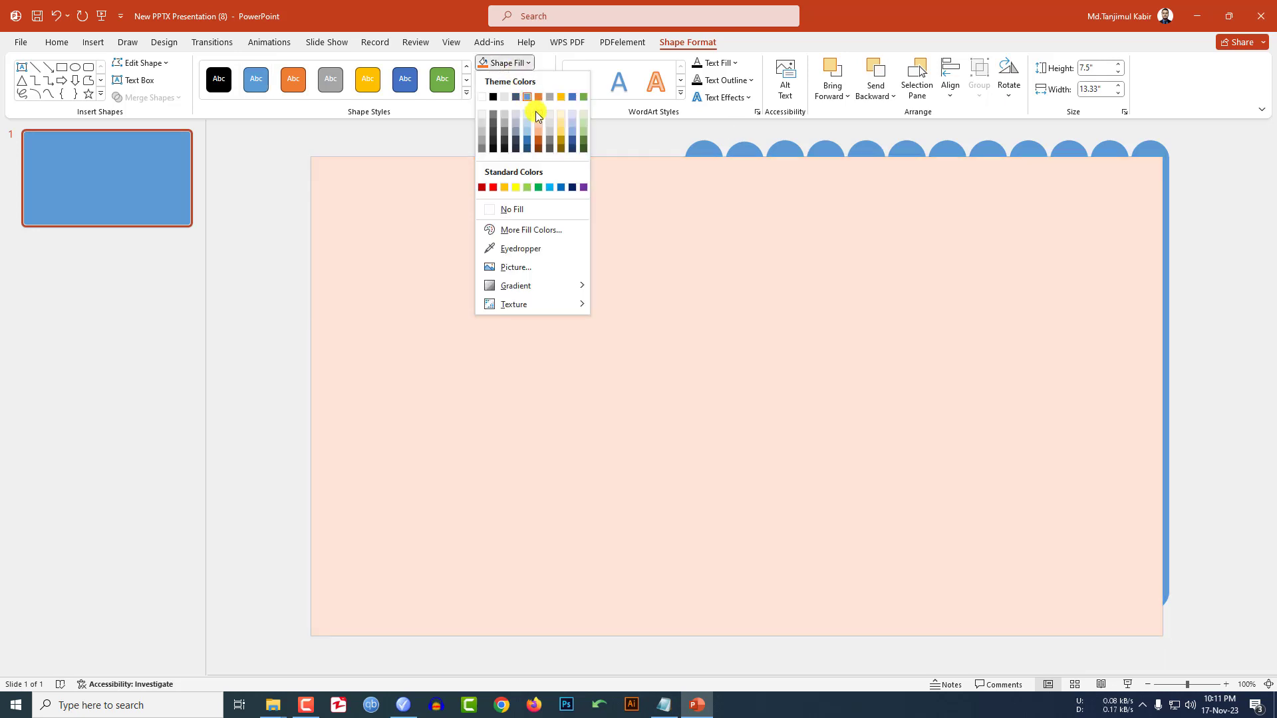
left_click(536, 111)
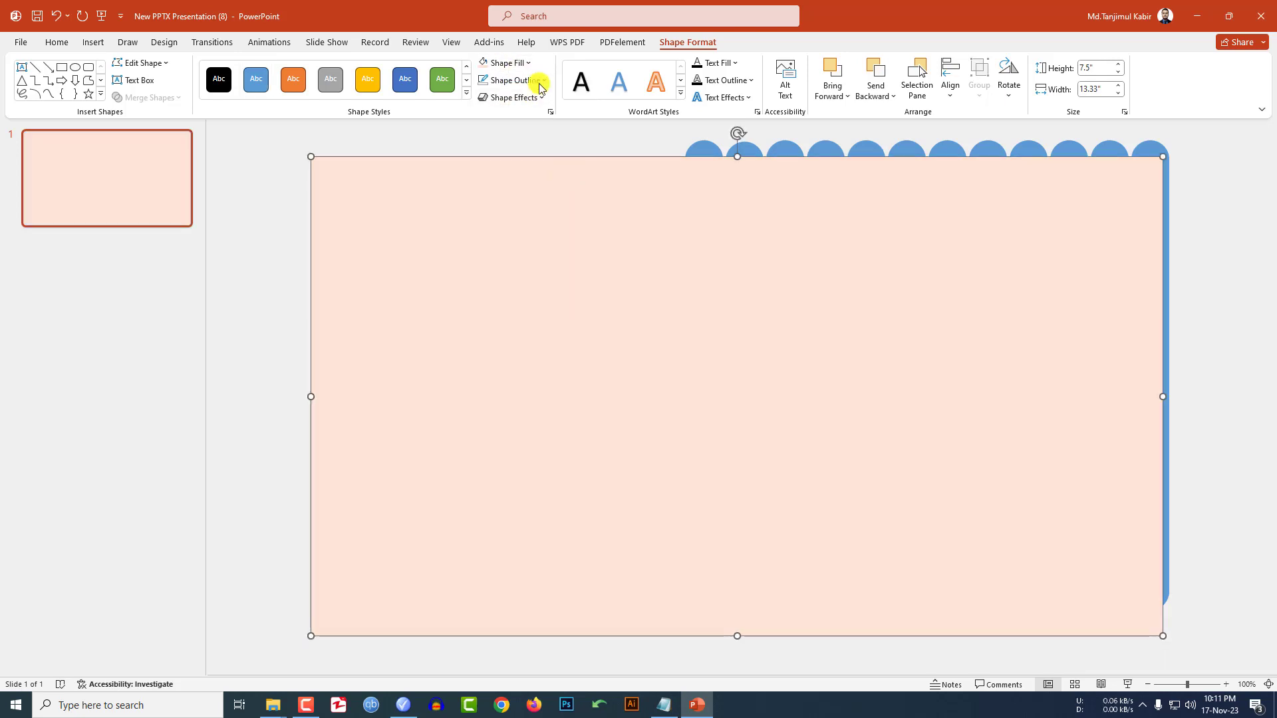
- Send the peach rectangle to the back, then select it together with the first blue bar
right_click(574, 323)
left_click(607, 496)
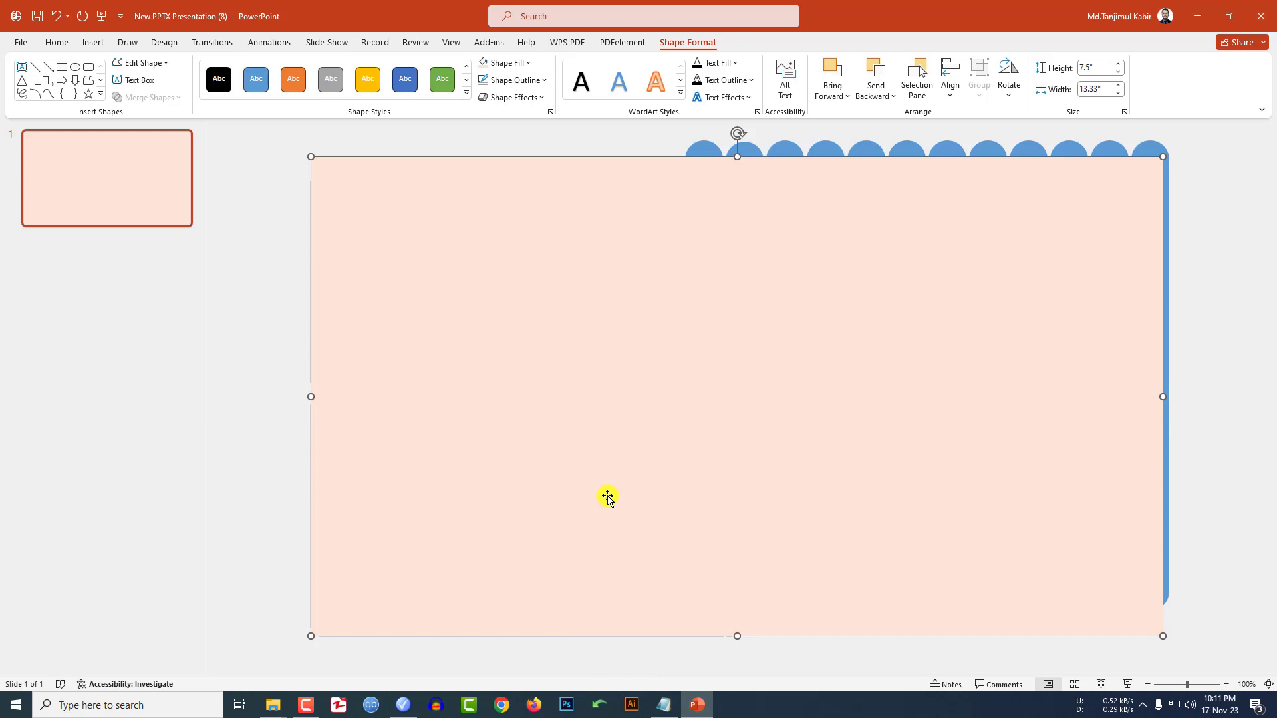
left_click(1240, 306)
left_click(536, 299)
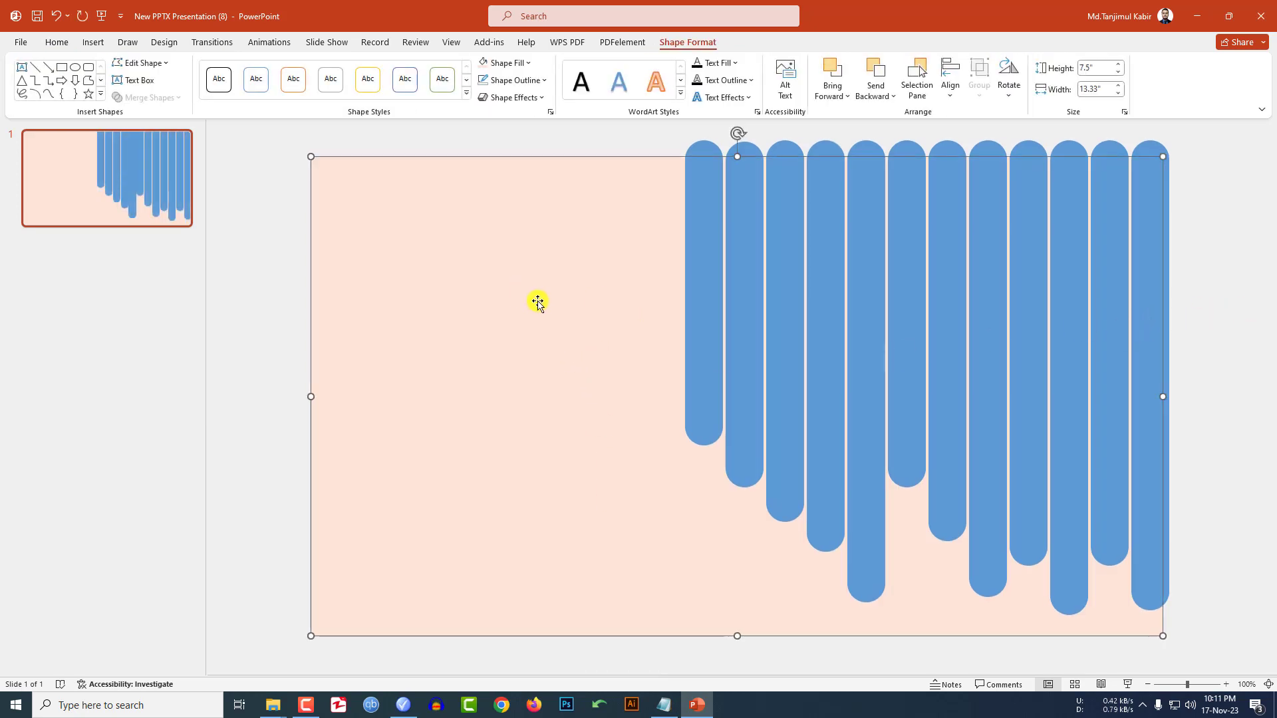
left_click(691, 280, "shift")
- Add all twelve bars to the selection and Subtract them from the peach rectangle
left_click(745, 277, "shift")
left_click(780, 285, "shift")
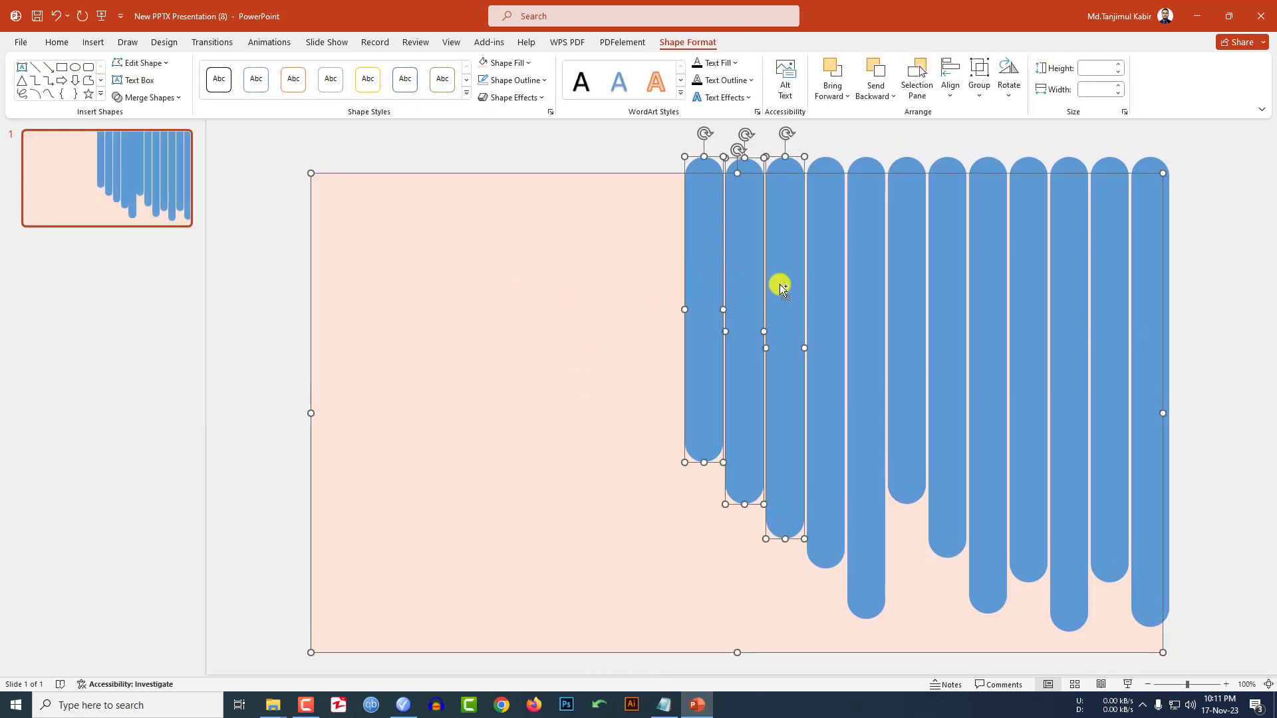
left_click(830, 291, "shift")
left_click(867, 298, "shift")
left_click(911, 304, "shift")
left_click(938, 306, "shift")
left_click(991, 314, "shift")
left_click(1023, 316, "shift")
key("ctrl+a")
left_click(148, 97)
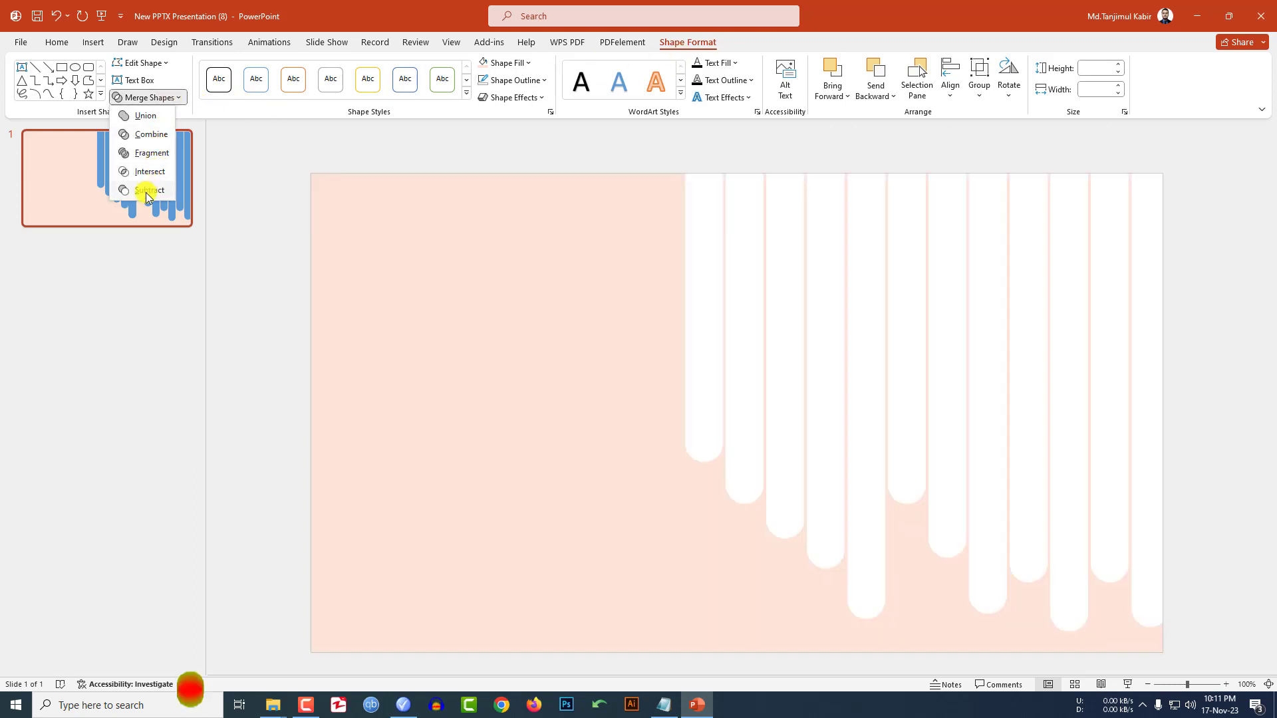
left_click(146, 190)
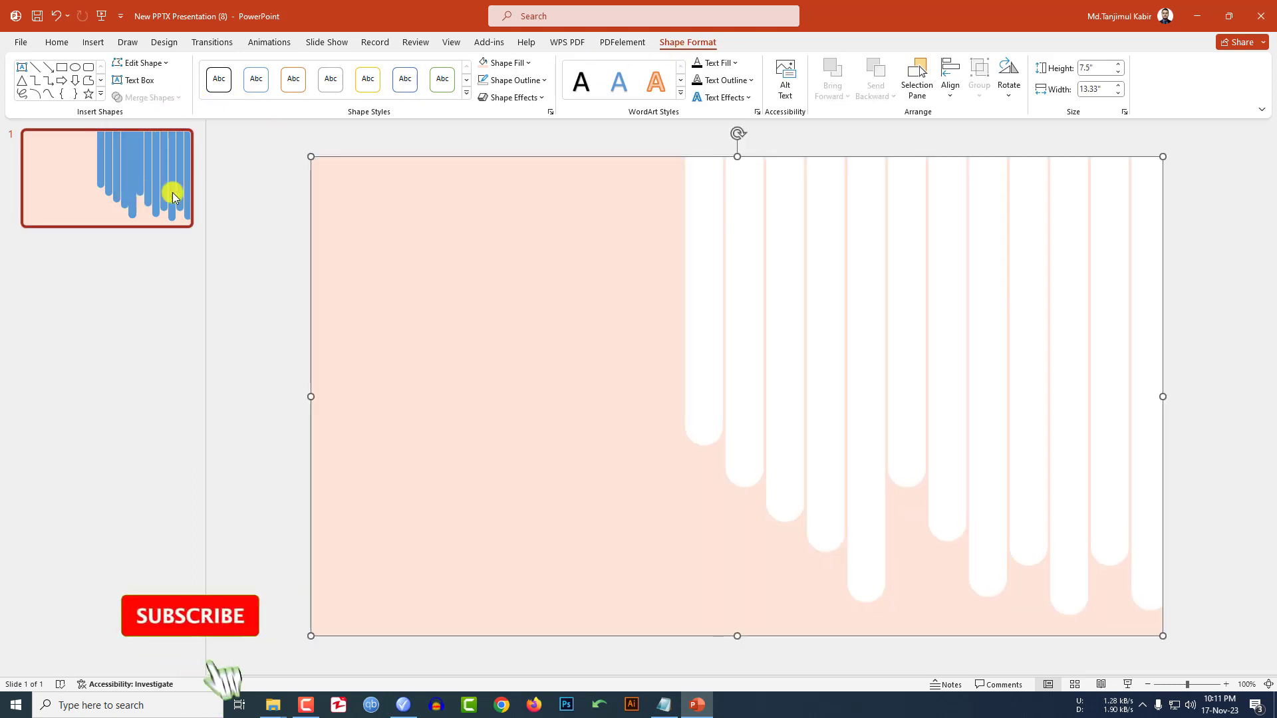
left_click(528, 64)
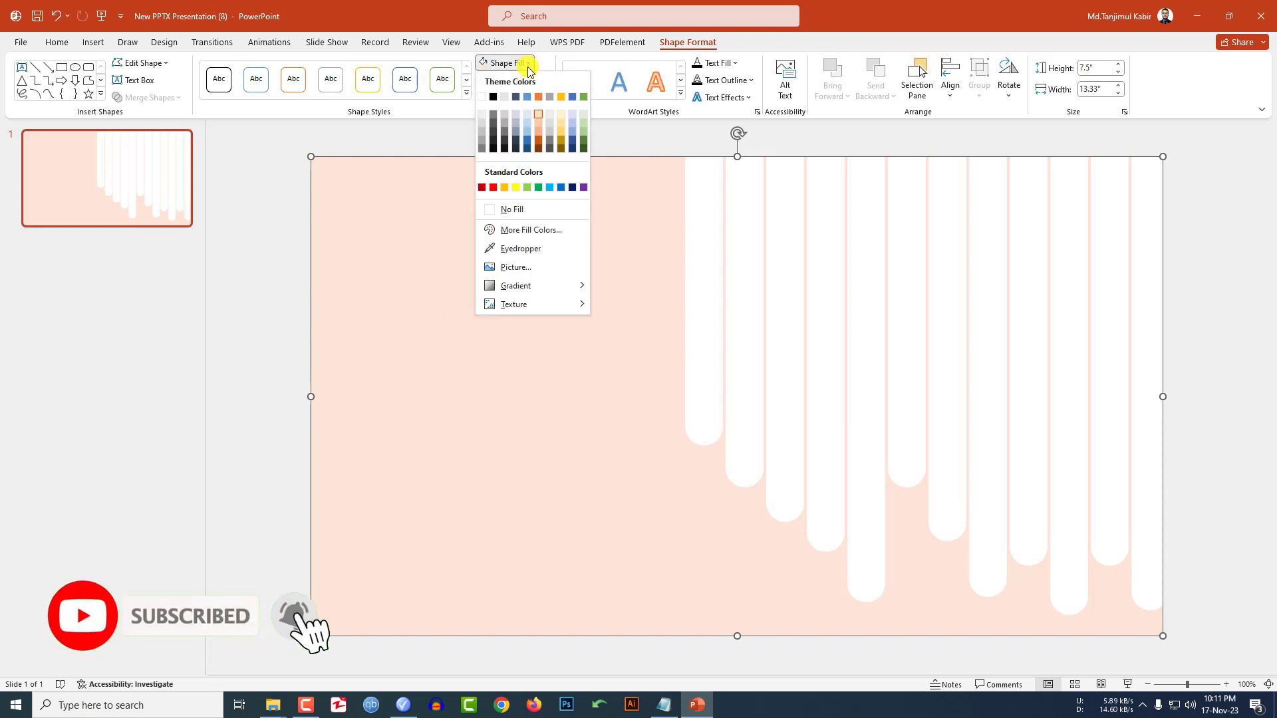
- Fill the merged shape with pink-magenta and apply the first light gradient variation
left_click(529, 229)
left_click(558, 236)
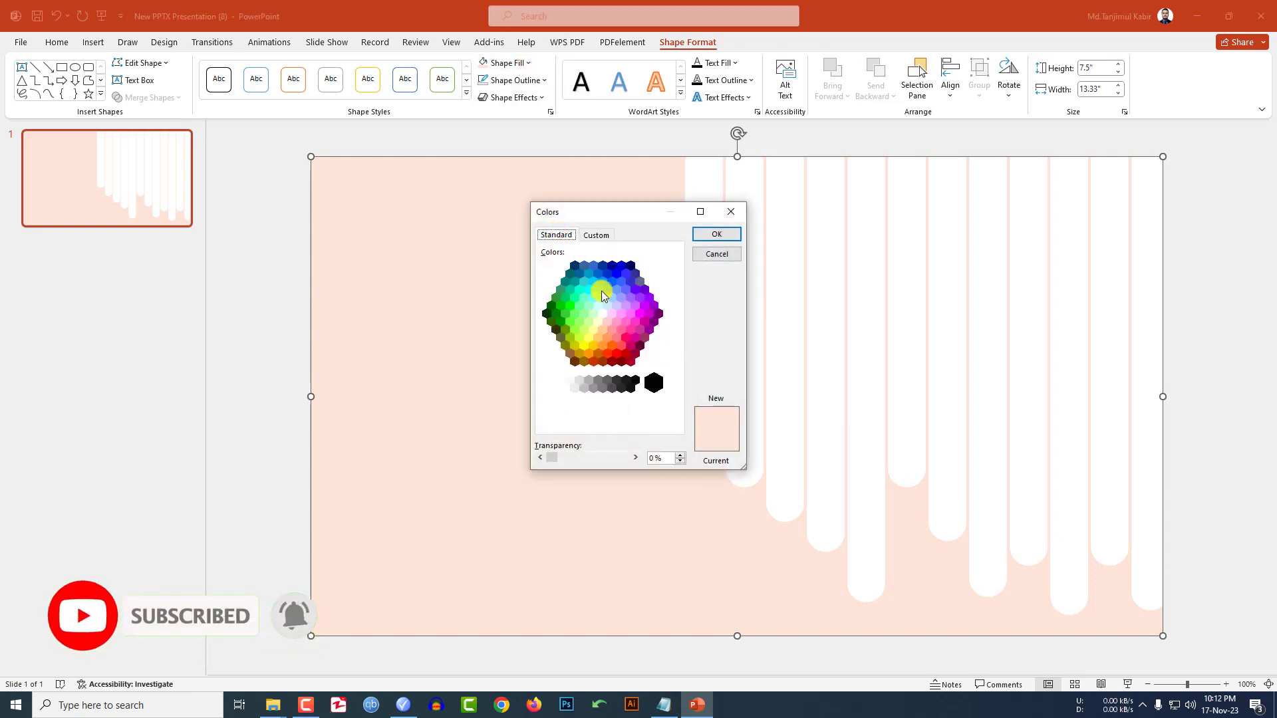
left_click(630, 314)
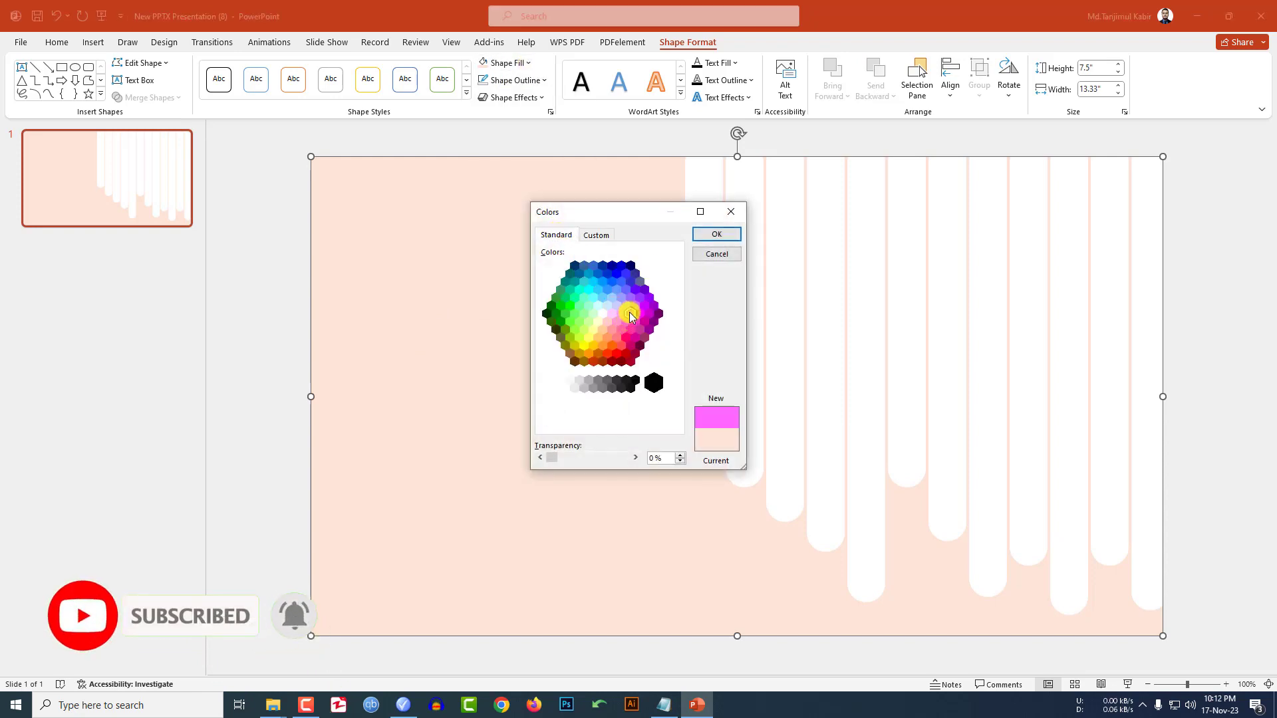
left_click(708, 235)
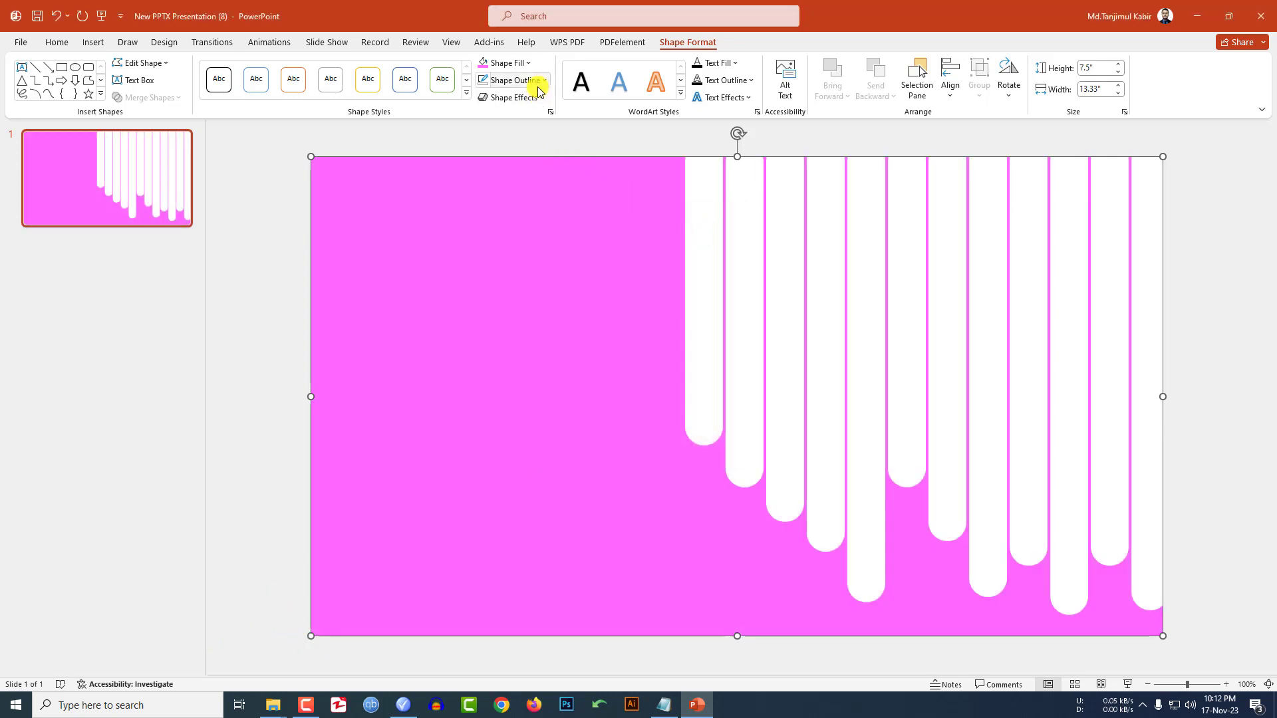
left_click(528, 62)
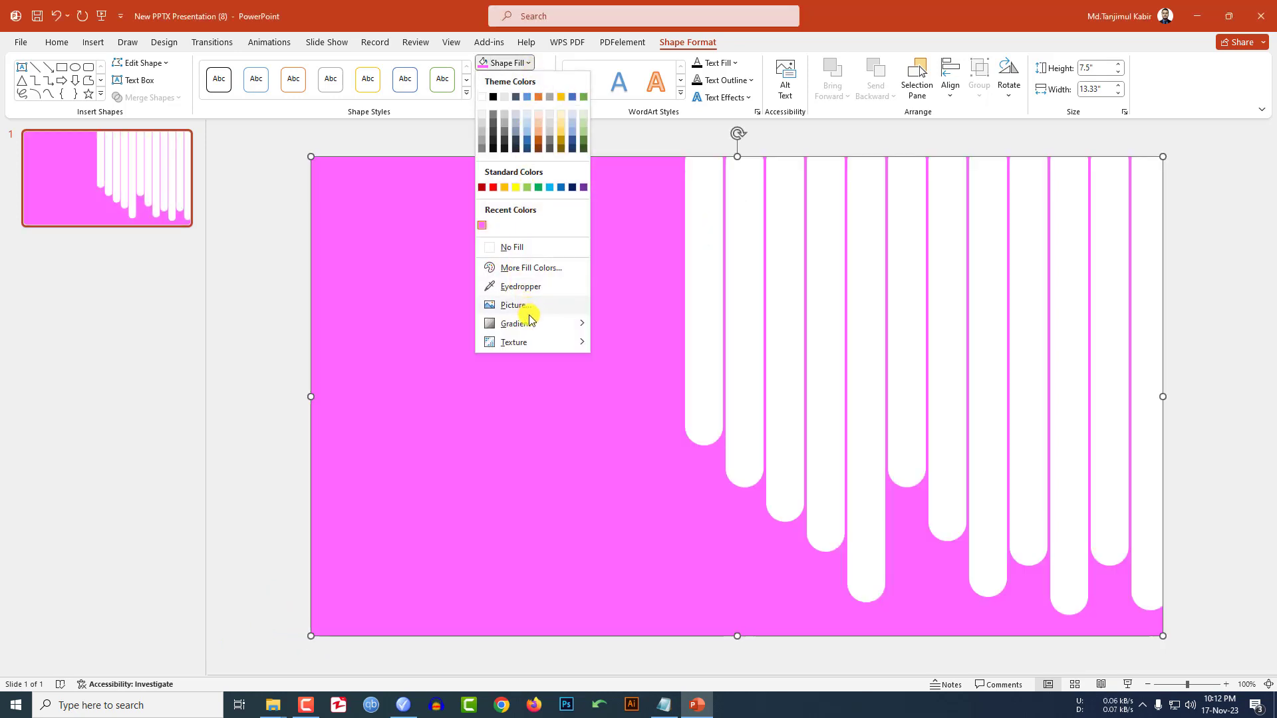
mouse_move(532, 323)
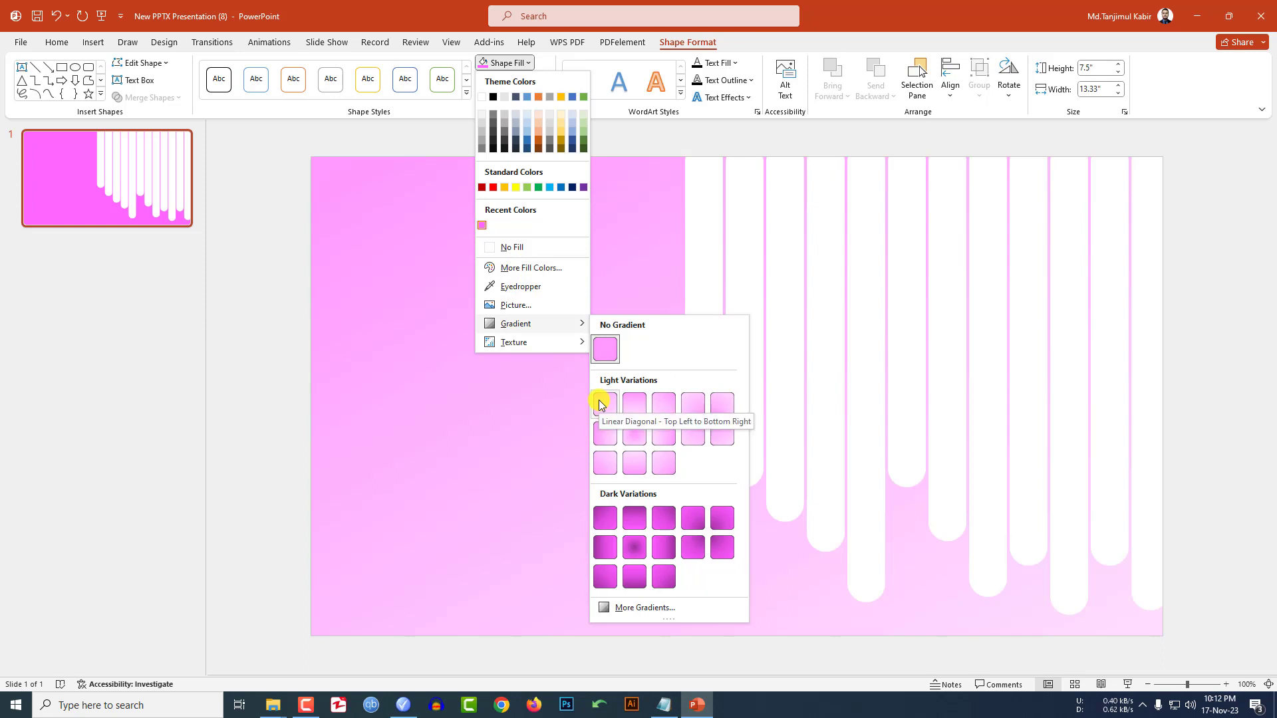
left_click(603, 404)
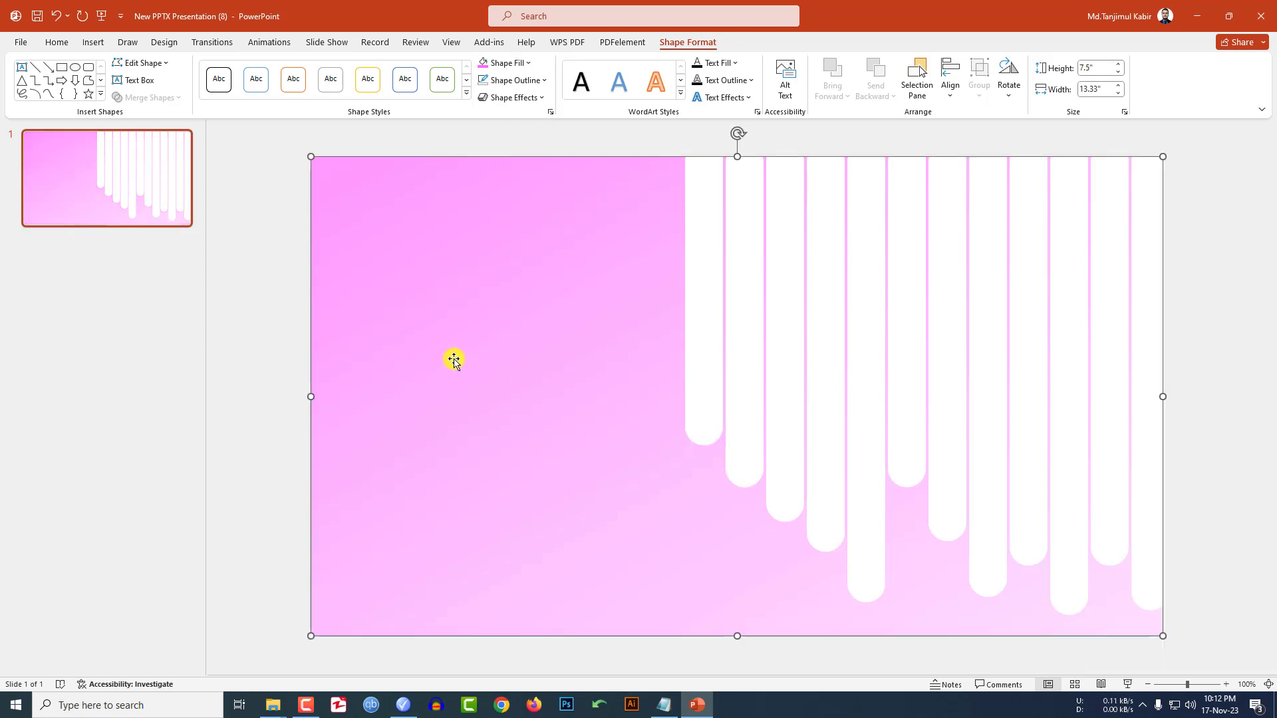
- Apply the second bevel preset to the pink shape
left_click(536, 100)
mouse_move(521, 122)
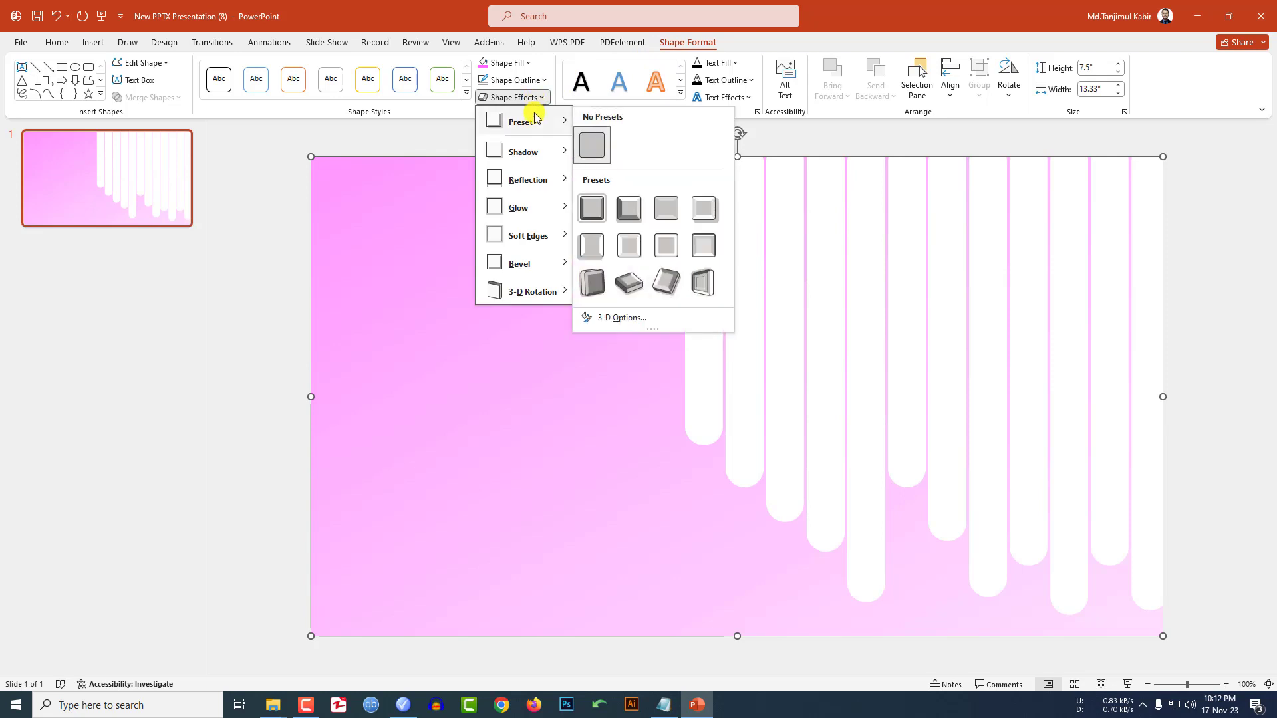
left_click(618, 210)
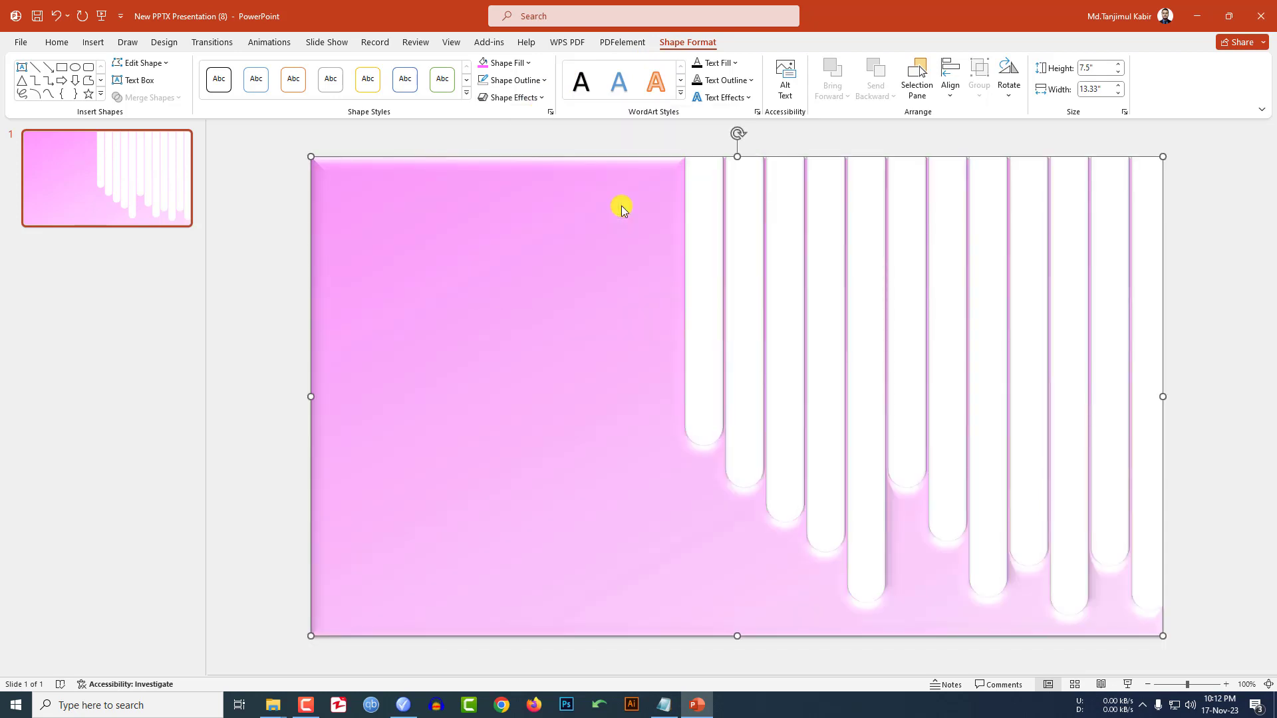
key("Escape")
left_click(93, 42)
- Draw a text box in the slide's upper left and type NATURE
left_click(226, 96)
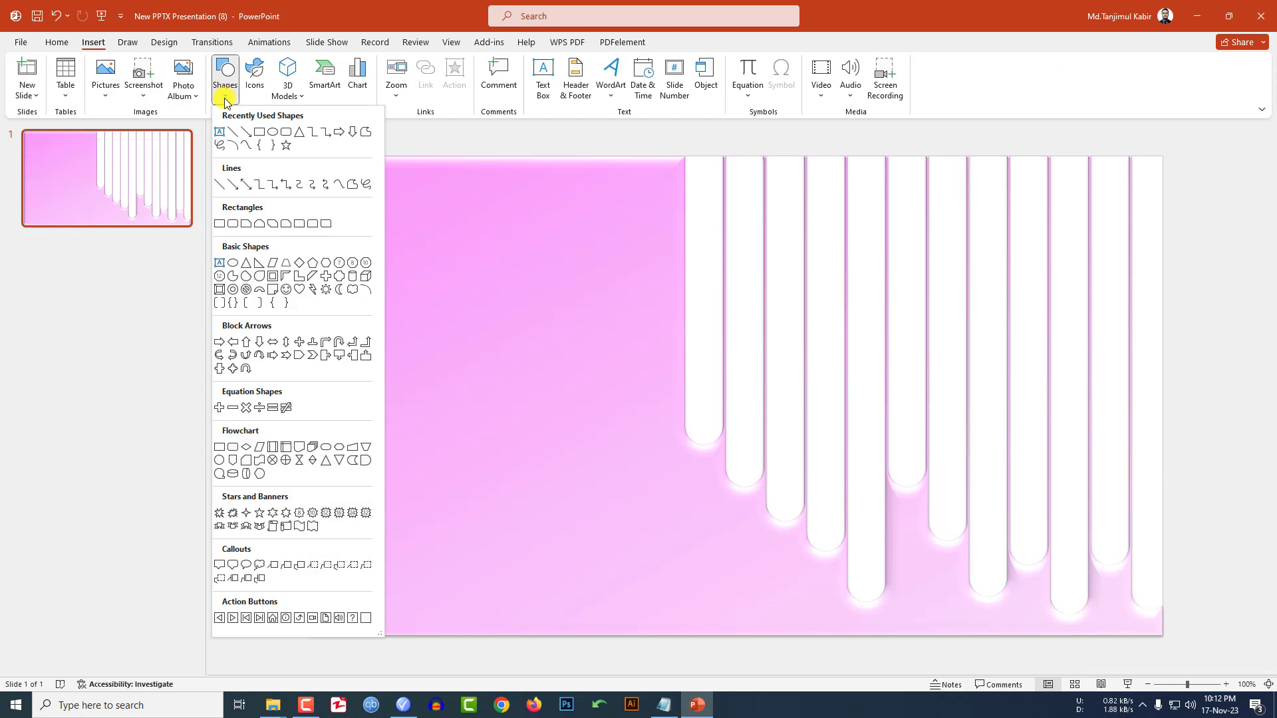
left_click(221, 133)
left_click_drag(379, 217, 560, 253)
type("NATURE")
- Format NATURE in LEMON MILK font at 40 pt in white
key("ctrl+a")
left_click(284, 69)
type("LEMON")
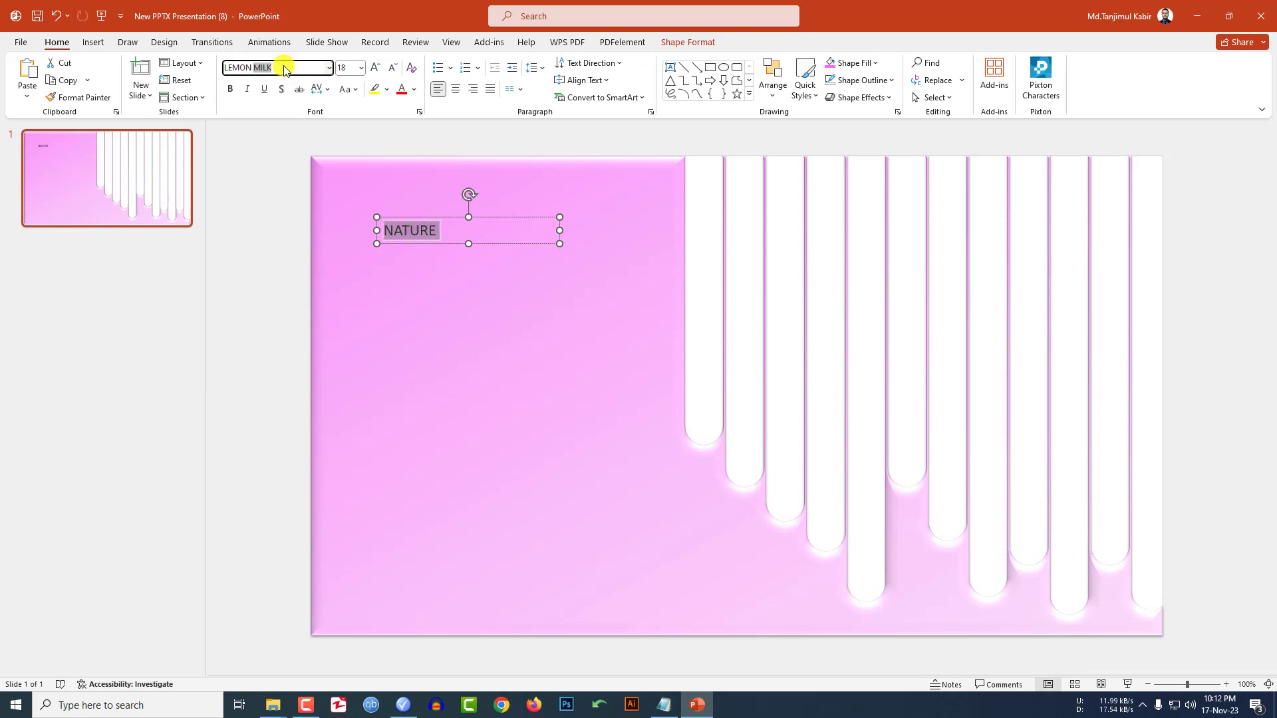
key("Return")
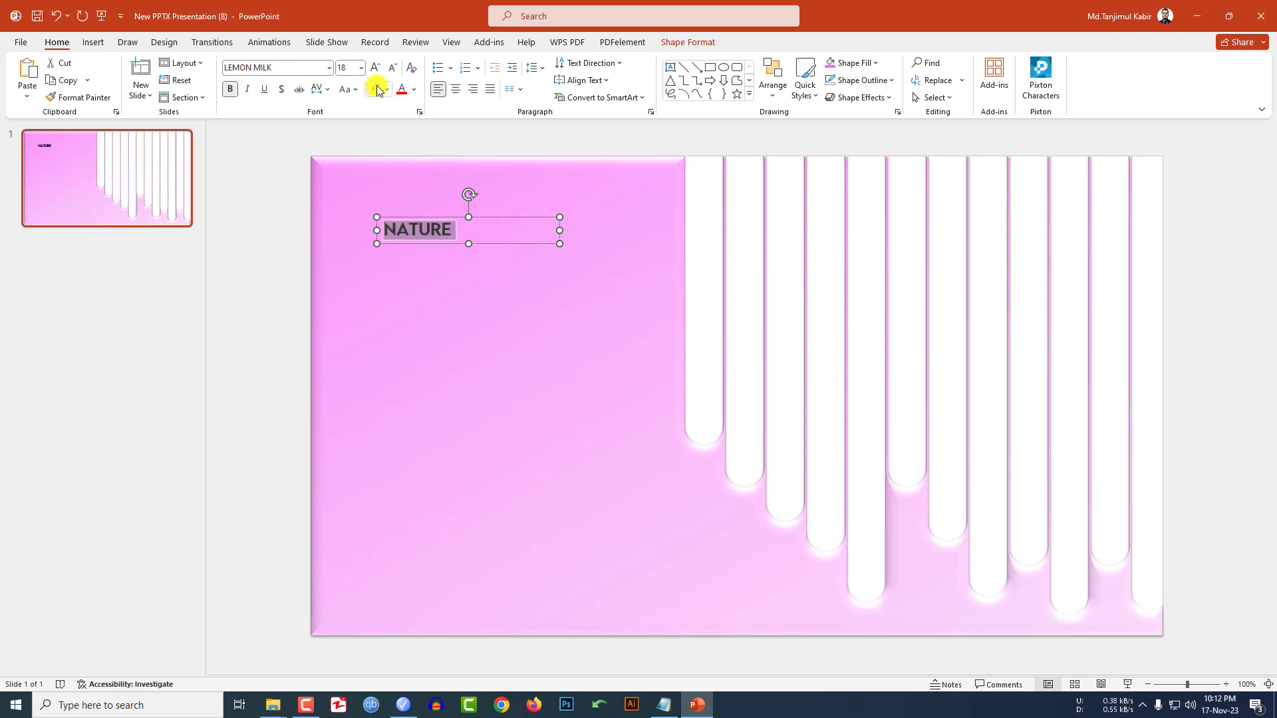
left_click(376, 68)
left_click(376, 69)
left_click(376, 69)
left_click(376, 69)
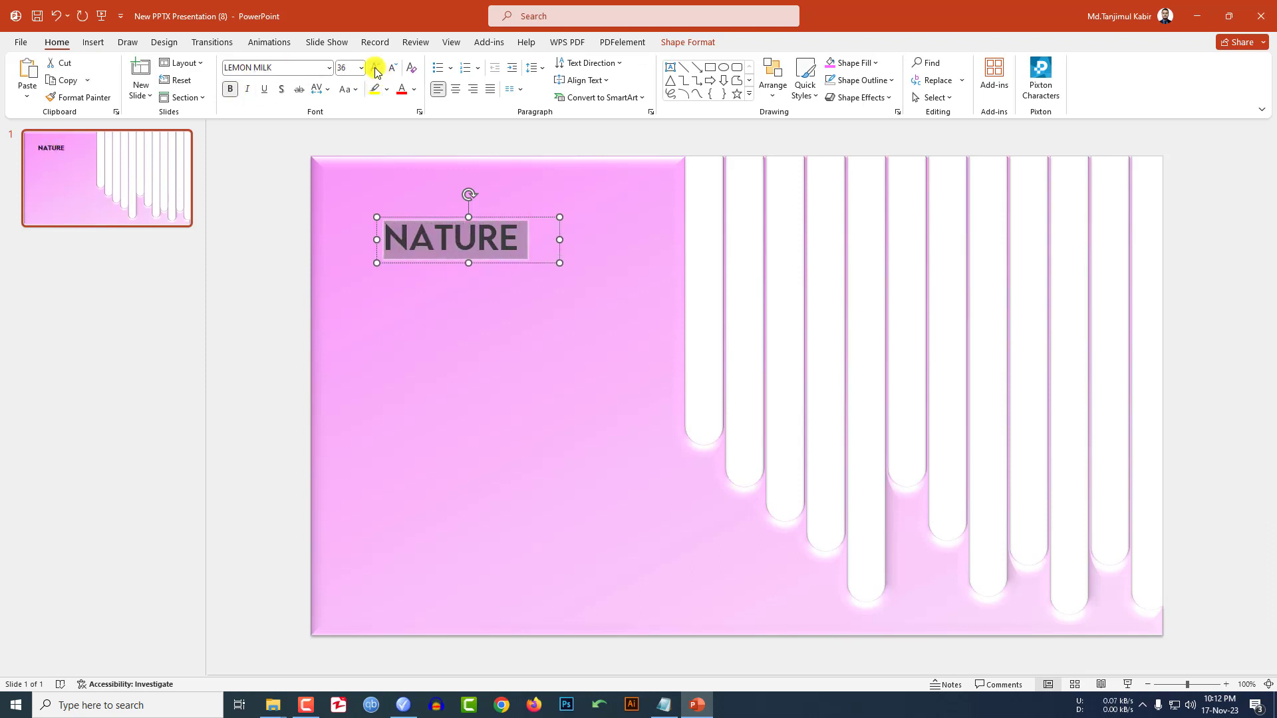
left_click(376, 69)
left_click(376, 68)
left_click(414, 89)
left_click(400, 123)
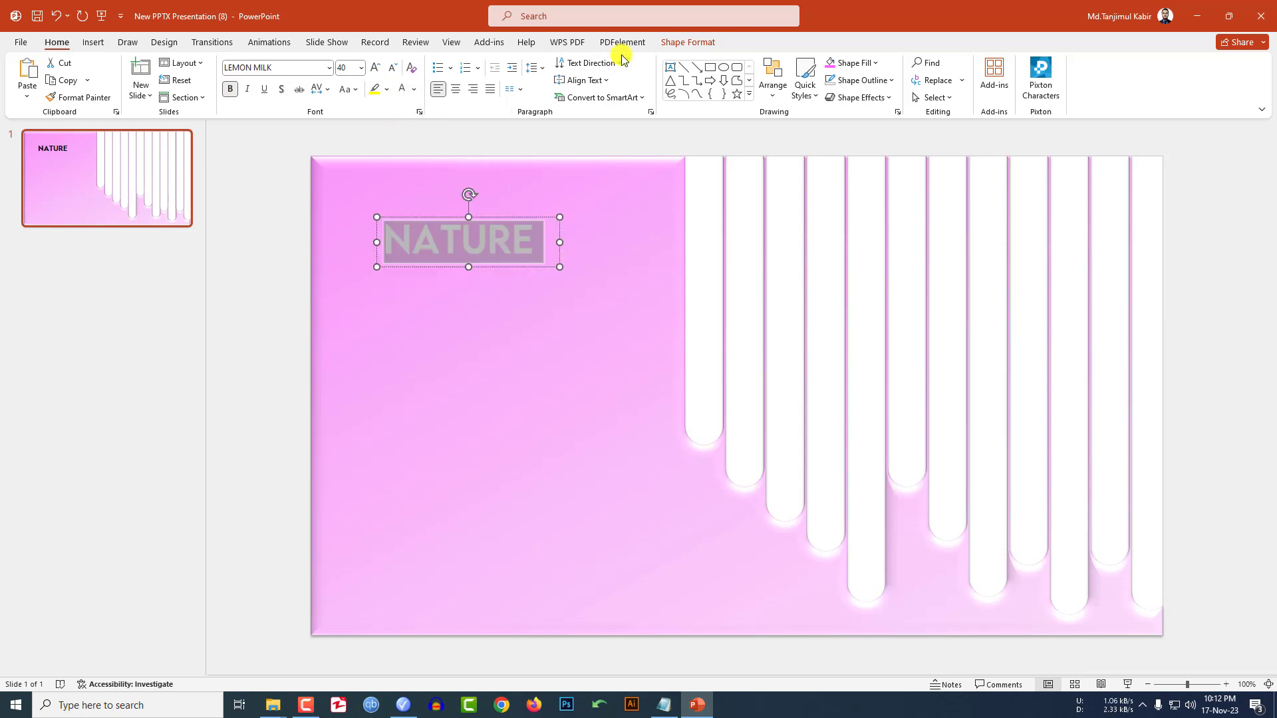
left_click(680, 41)
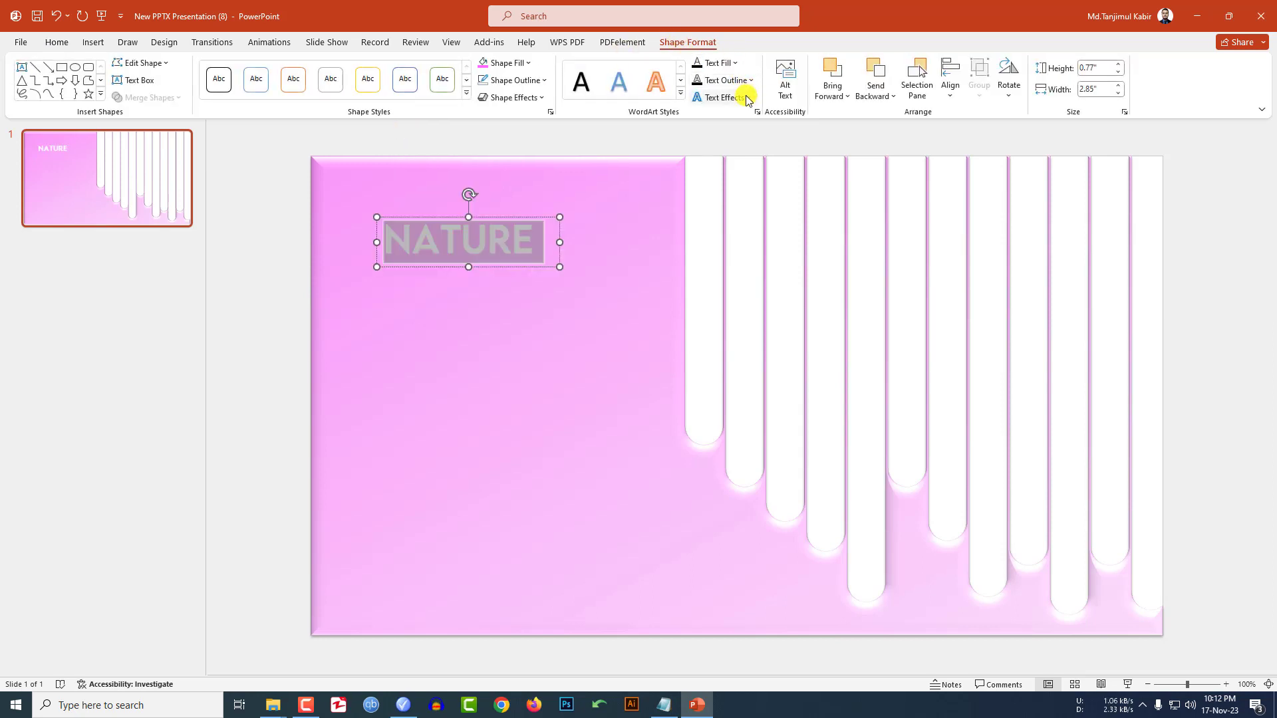
- Give NATURE an Inside: Top inner shadow and Ctrl-drag a copy just below it
left_click(738, 97)
mouse_move(747, 125)
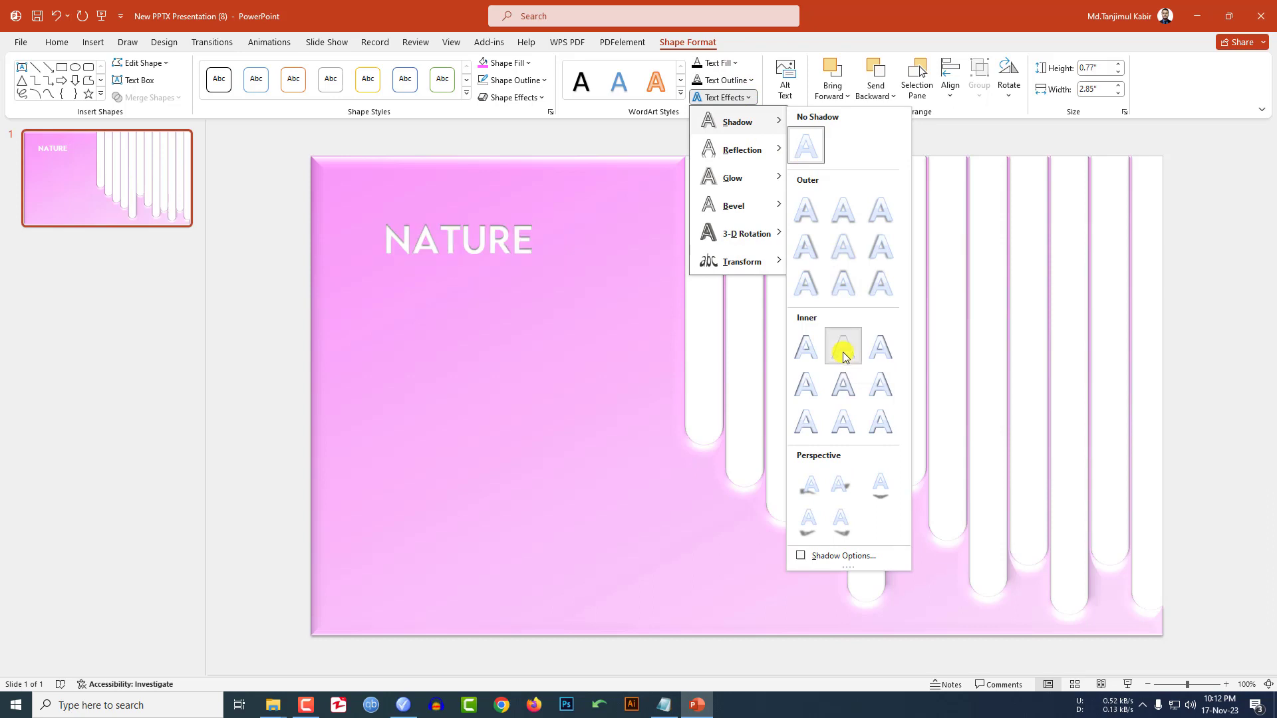
left_click(843, 357)
left_click_drag(417, 255, 421, 307)
- Change the copied line to SLIDE and enlarge it to 48 pt
double_click(432, 278)
type("S")
double_click(435, 281)
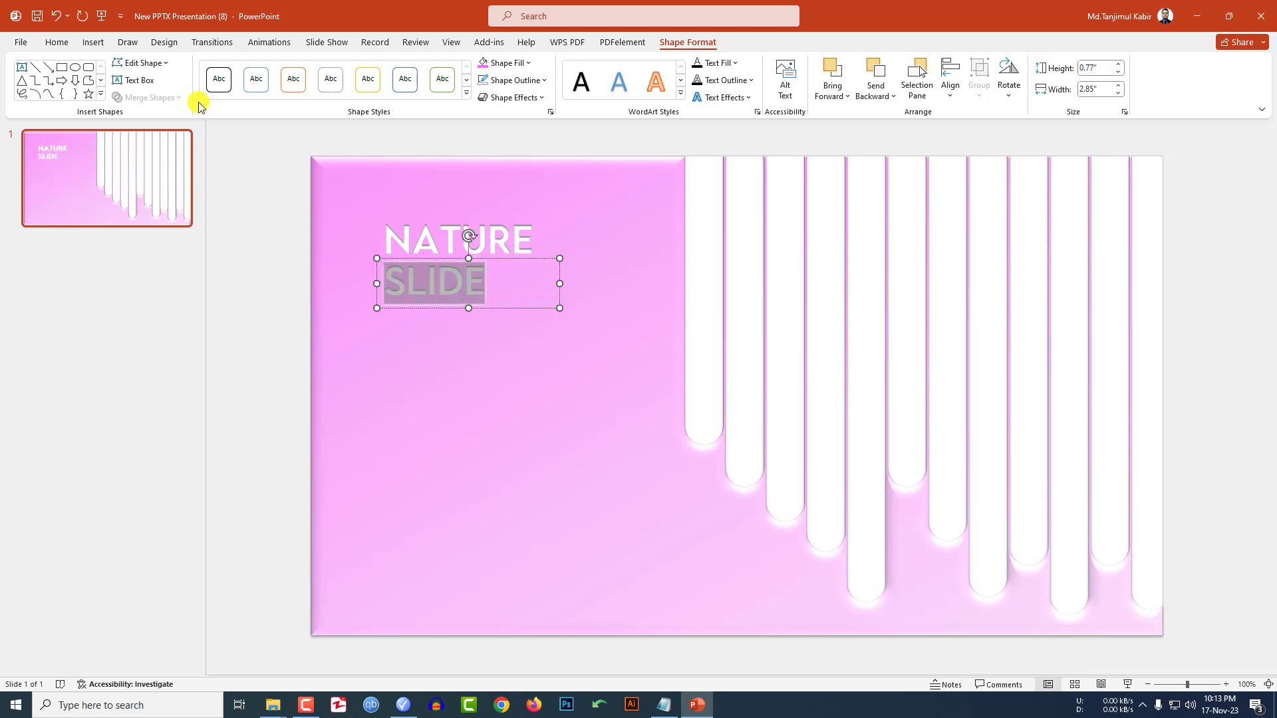
left_click(57, 43)
left_click(376, 68)
left_click(376, 68)
- Duplicate SLIDE below, retype it as POWEPOINT, and enlarge it to 54 pt
left_click(490, 317)
left_click_drag(491, 321, 484, 350)
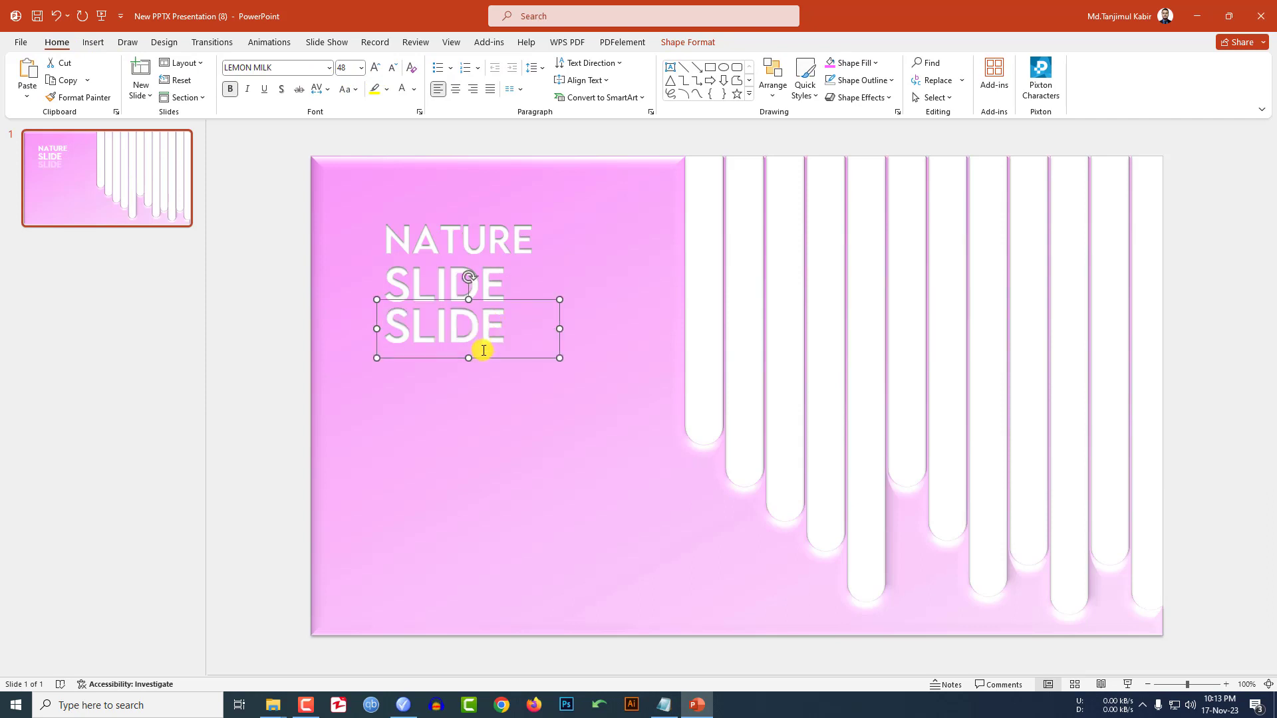
double_click(477, 334)
type("POWEPOINT")
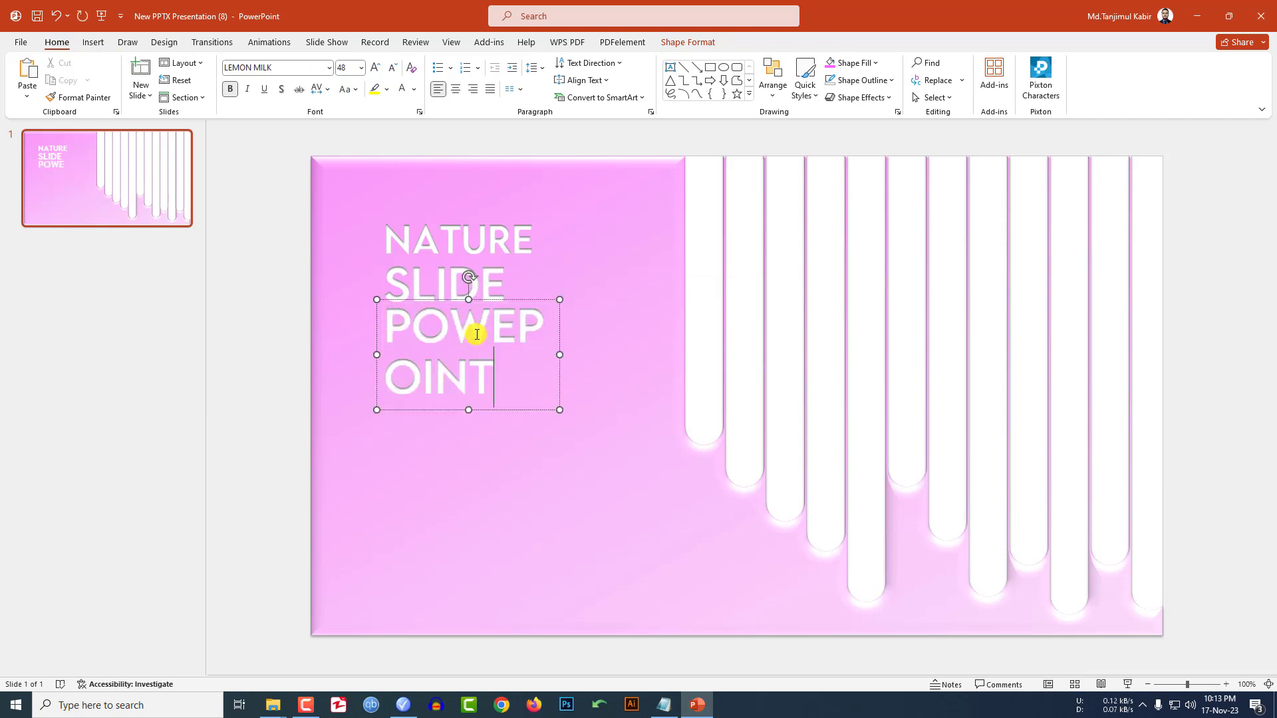
key("ctrl+a")
left_click(376, 69)
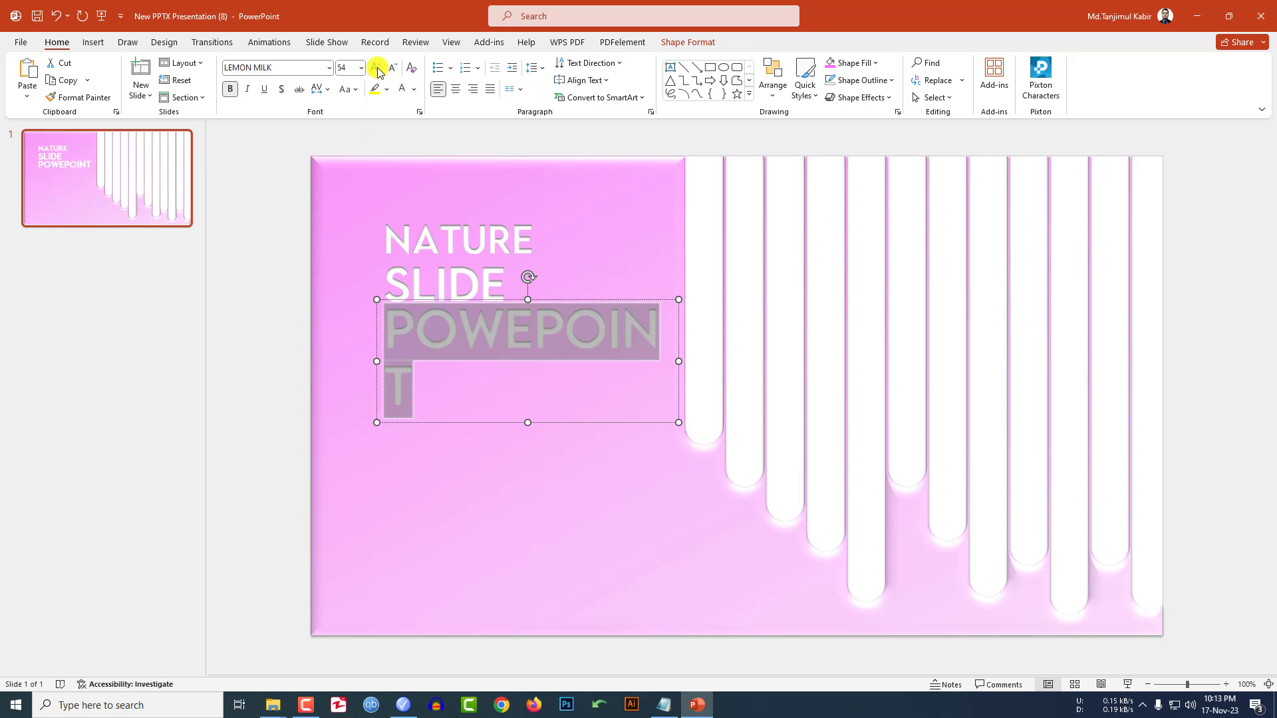
left_click(392, 68)
key("Escape")
left_click(93, 42)
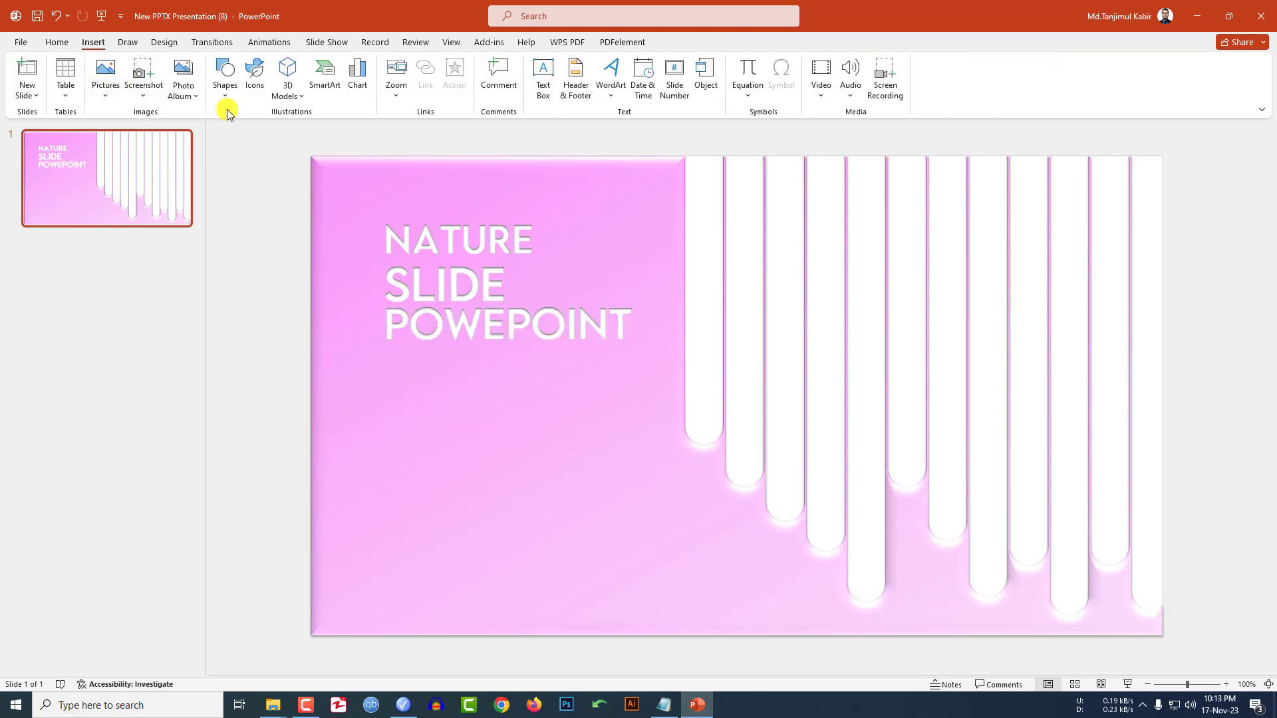
- Draw a text box under the title and paste the paragraph about exploring nature
left_click(227, 100)
left_click(220, 137)
left_click_drag(383, 363, 620, 558)
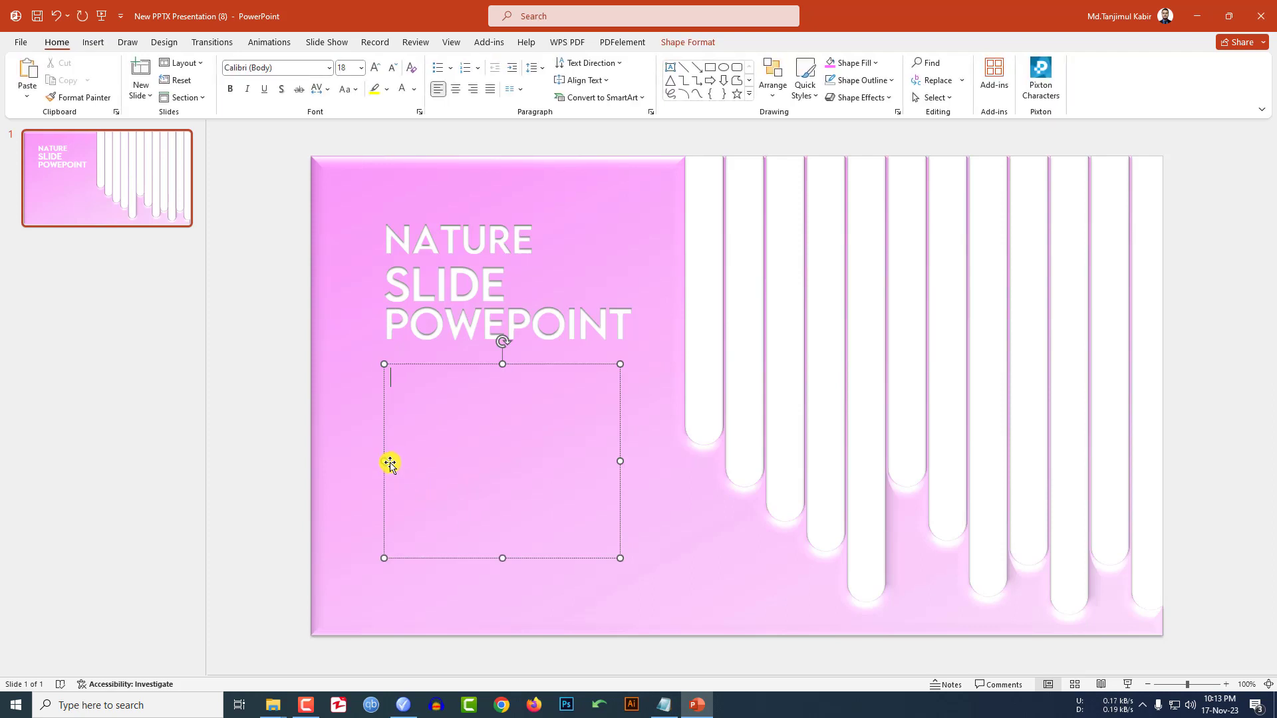
type("Sometimes when I go out to explore nature, I find myself having expectations of what I might see or something I would like to see. But what I’m learning is if I can clear my mind of those expectations, I see so much more. It provides a deeper experience of the wonder of nature that captivates not only the eye, but the imagination as well.")
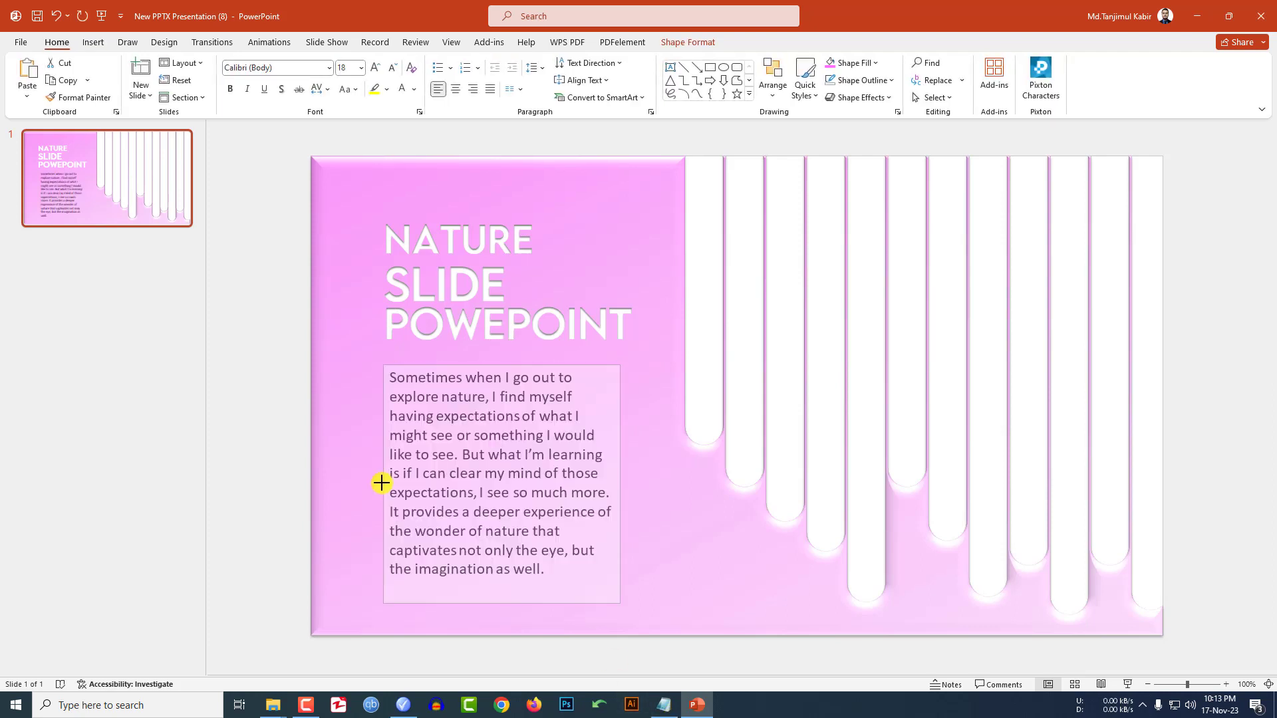
- Make the paragraph white, in Lora font at 16 pt
left_click(419, 94)
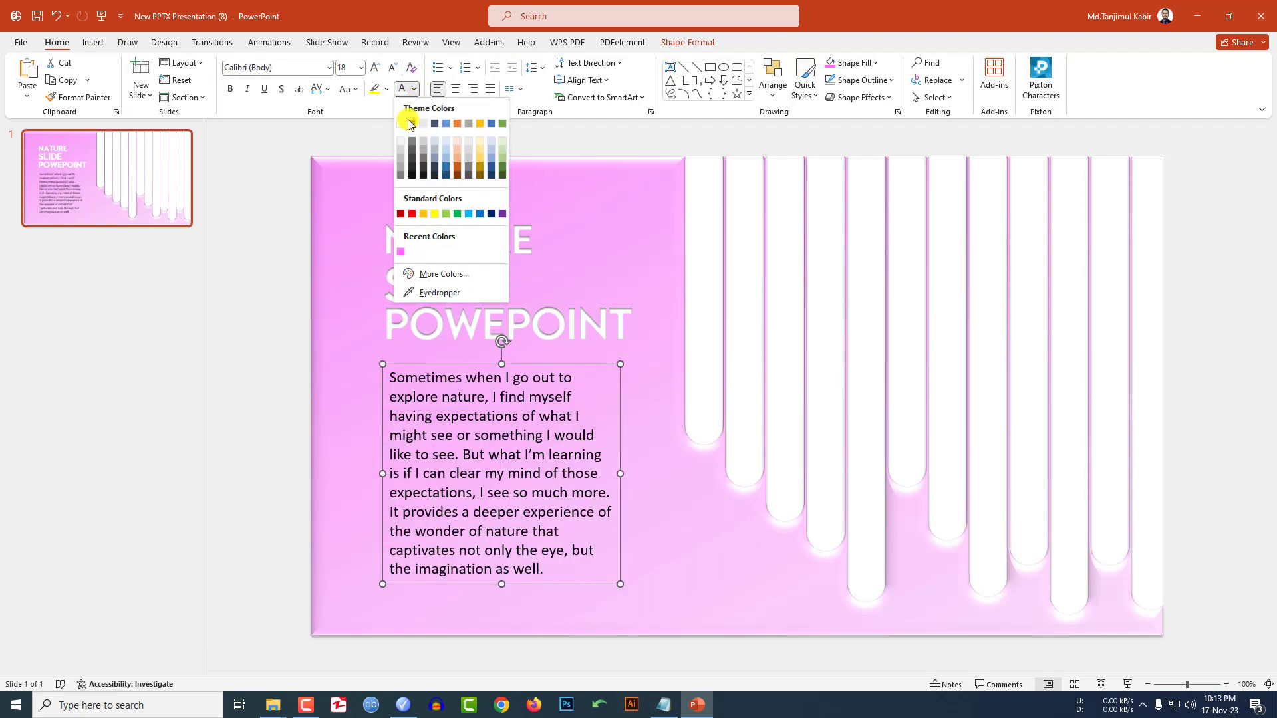
left_click(401, 124)
left_click(298, 69)
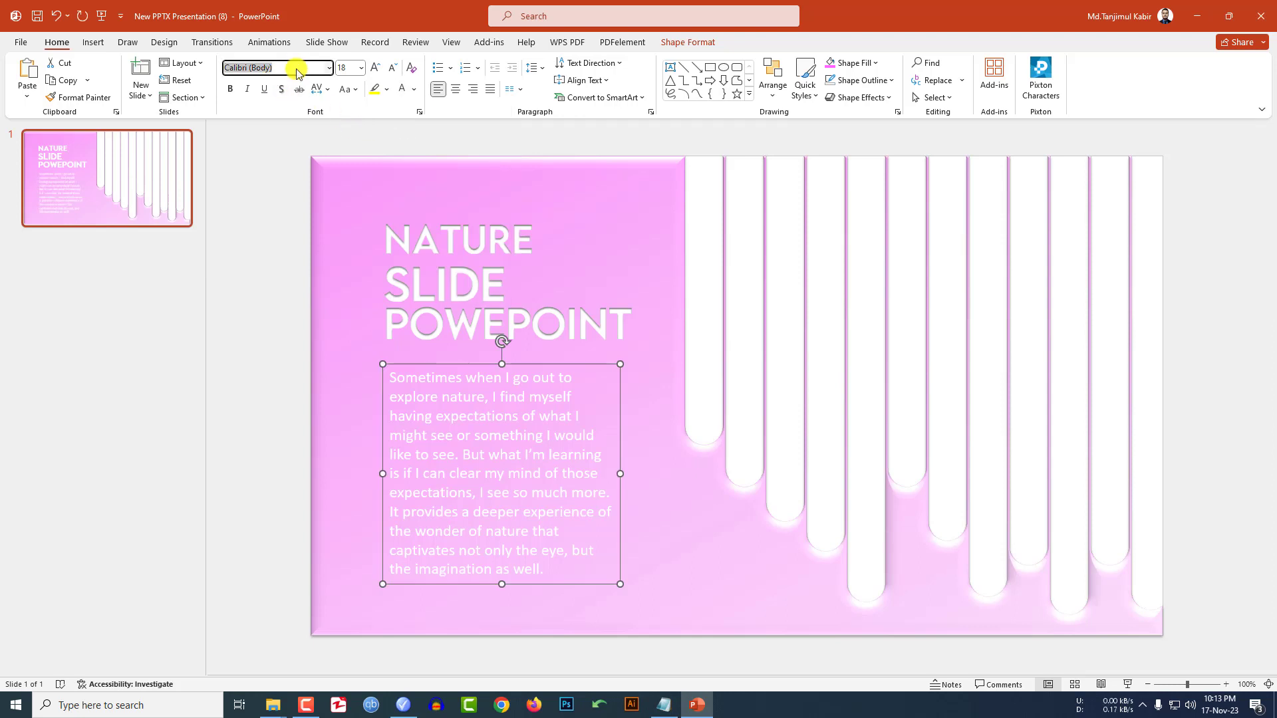
type("Lora")
key("Return")
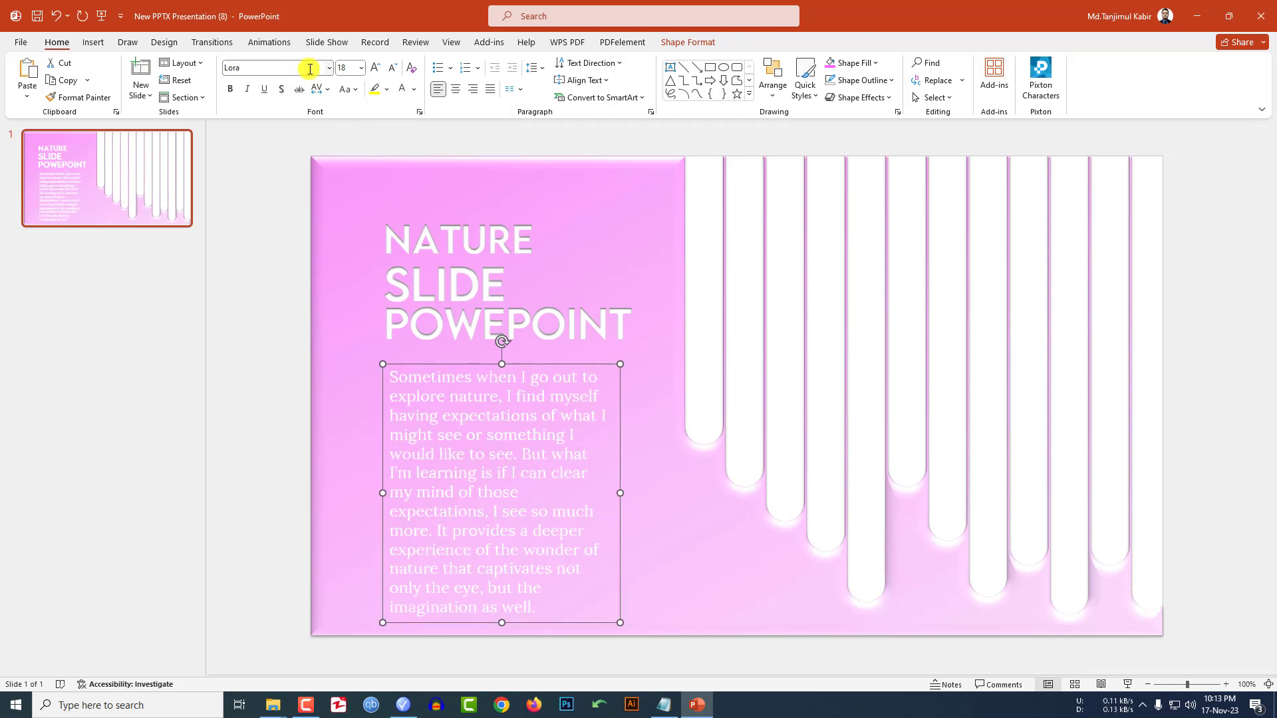
left_click(389, 69)
left_click(239, 465)
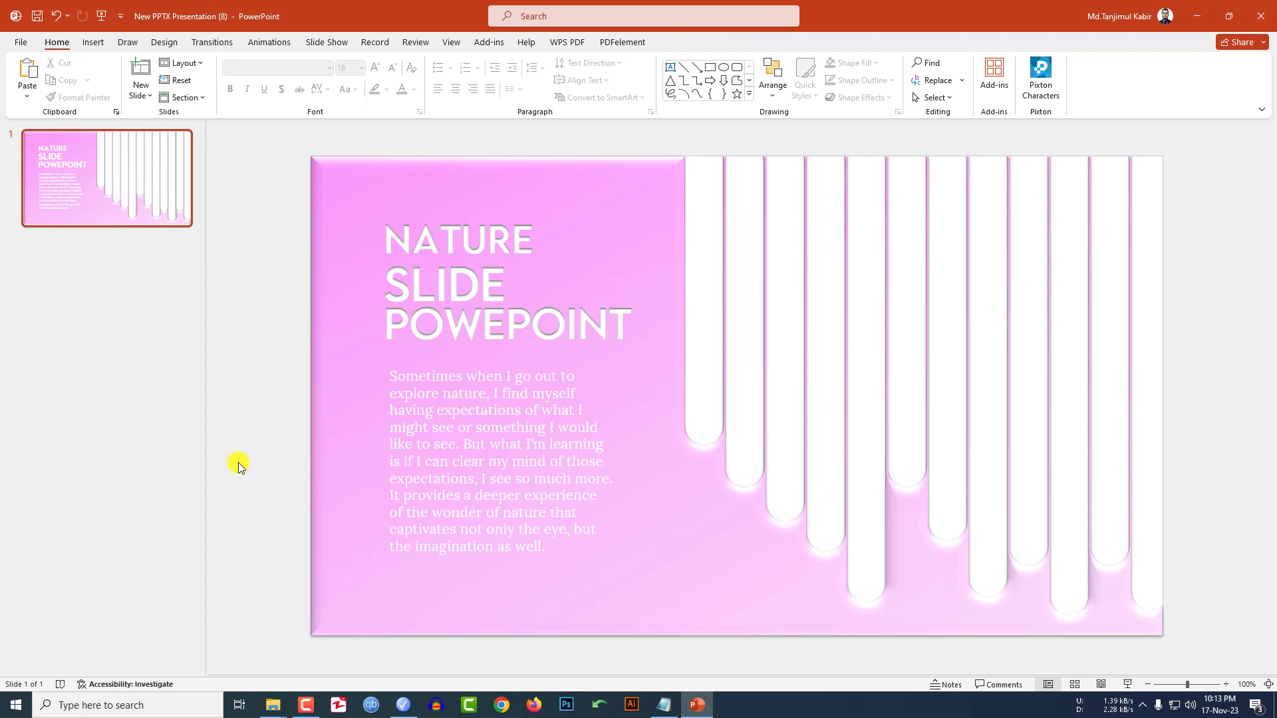
left_click(93, 42)
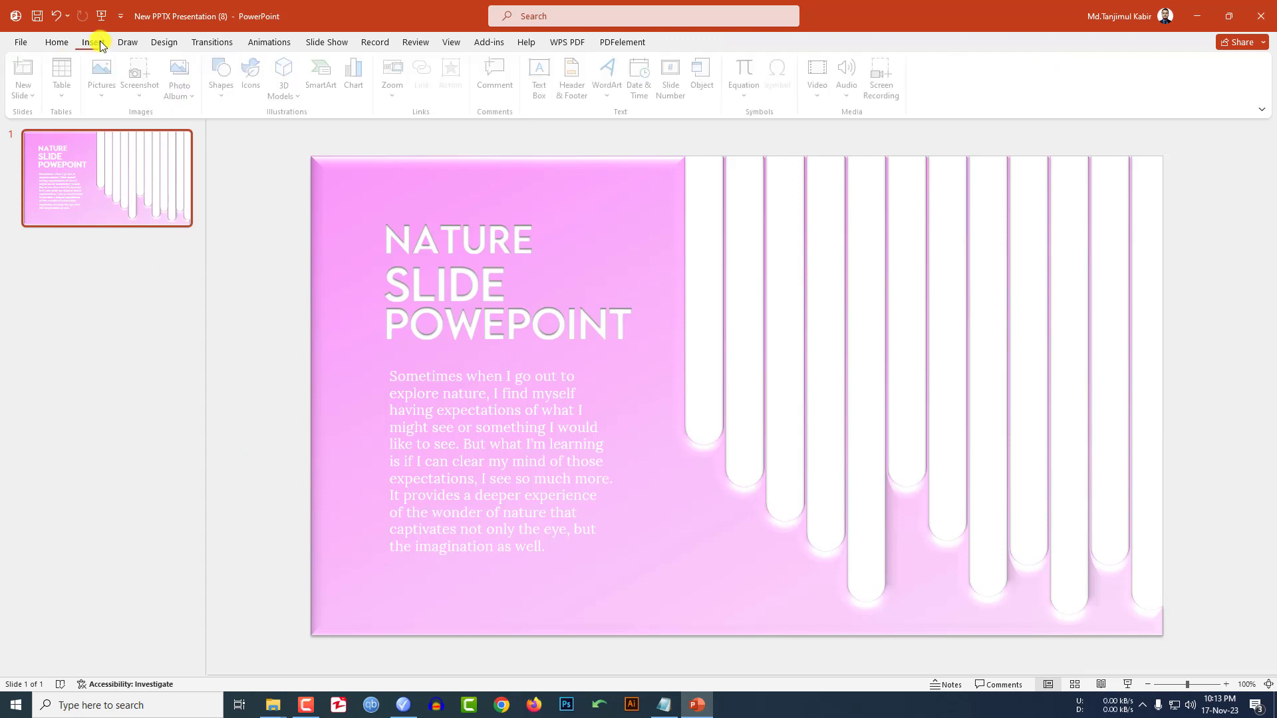
- Insert the INDIA photo from Desktop > Natural Photo and align it to the slide's right edge
left_click(96, 74)
left_click(109, 134)
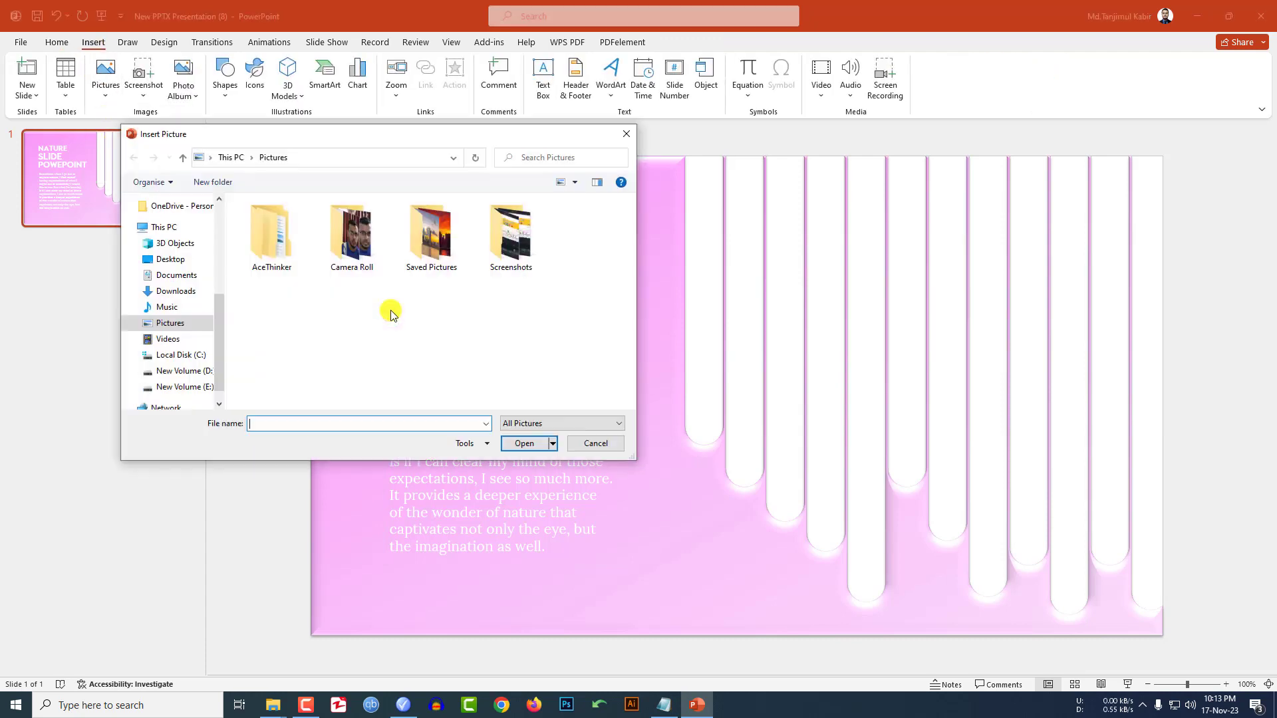
left_click(170, 259)
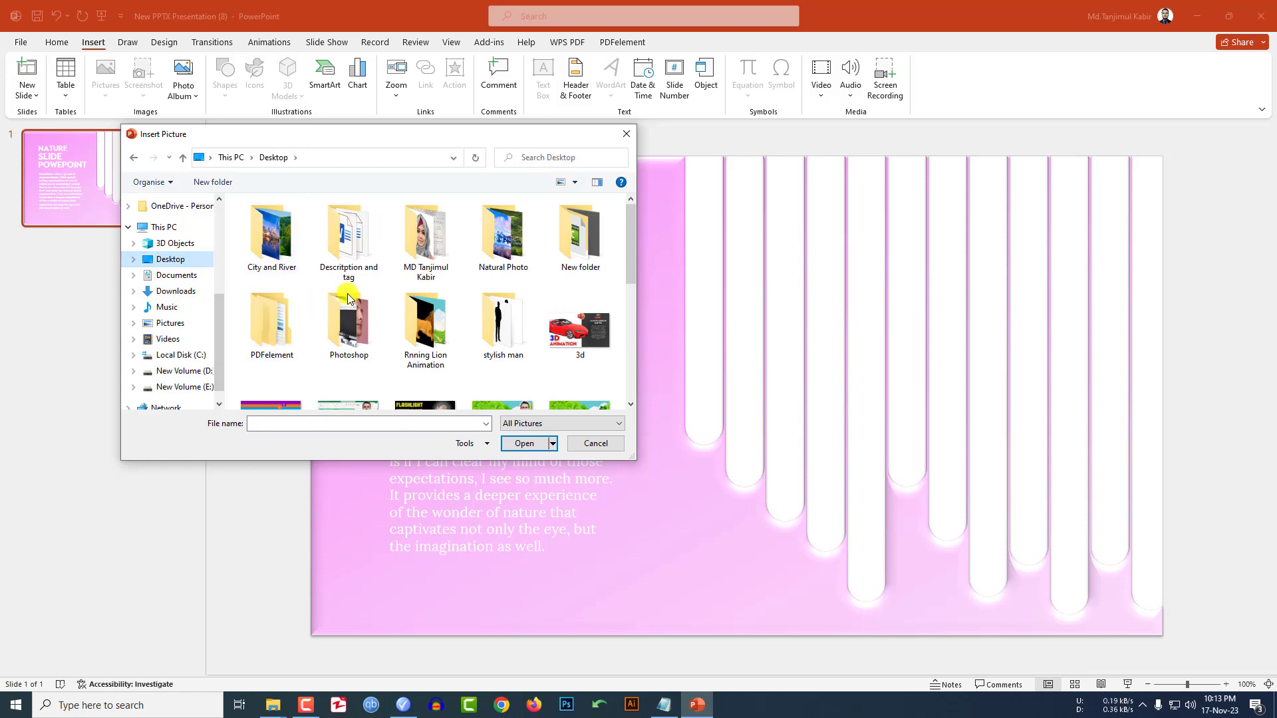
double_click(503, 239)
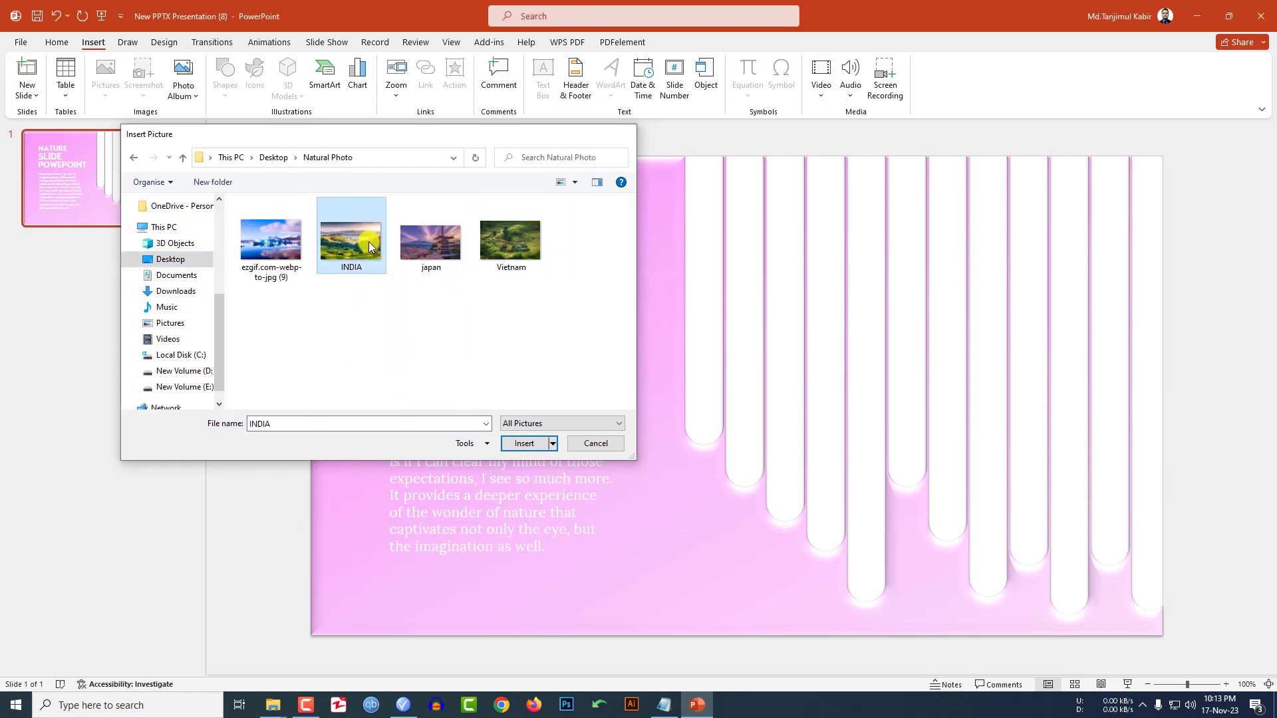
double_click(369, 241)
left_click_drag(720, 412, 872, 399)
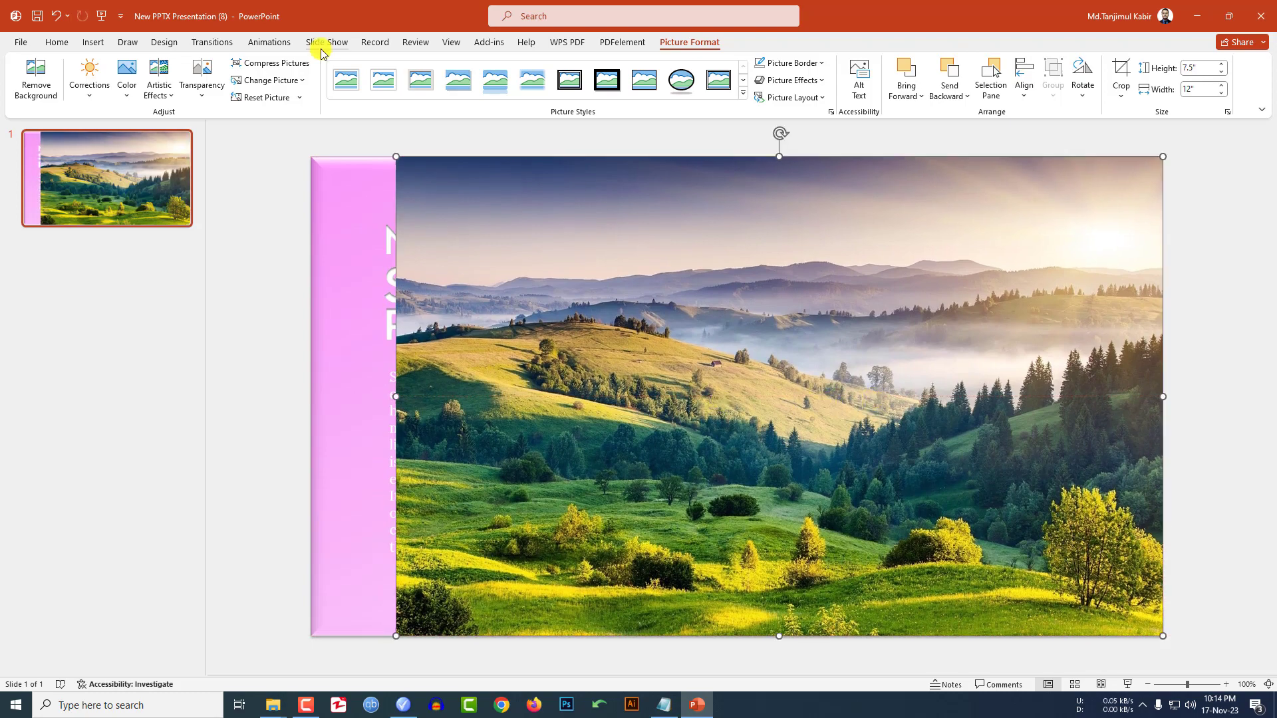
- Give the photo a Lines motion path heading Right, with its end extended further right
left_click(269, 42)
left_click(906, 80)
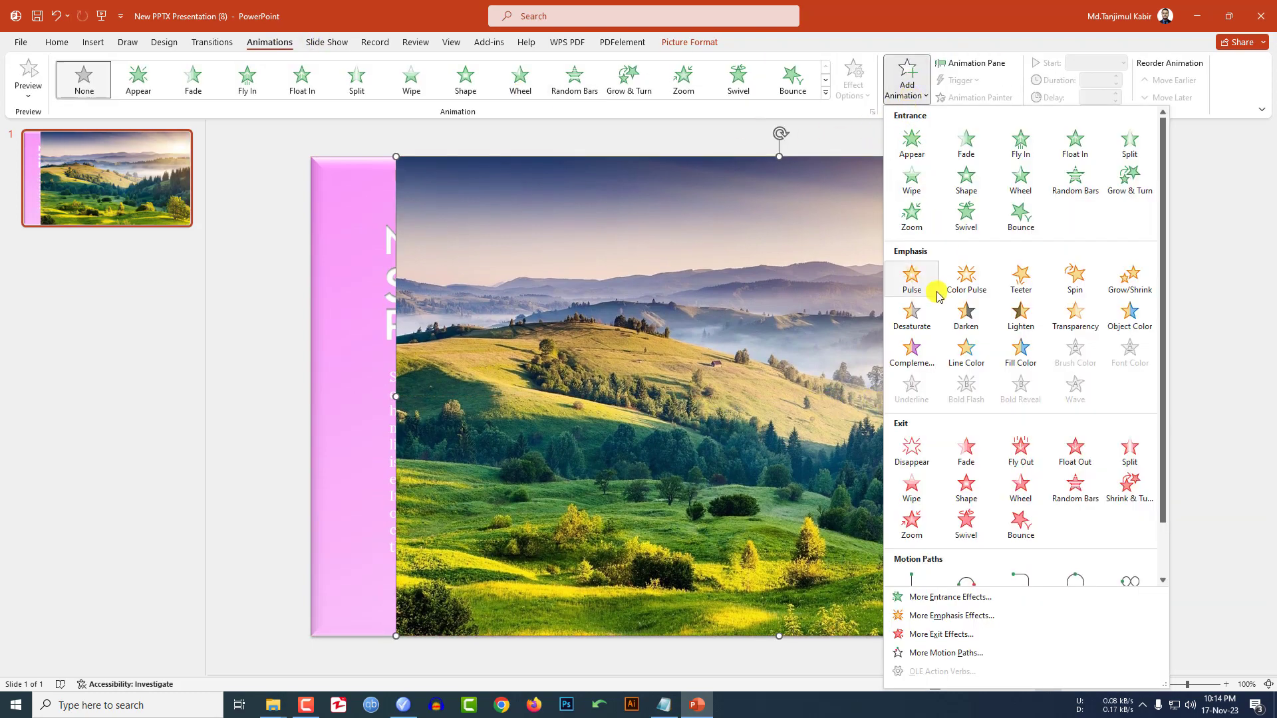
scroll(944, 402, "down", 1)
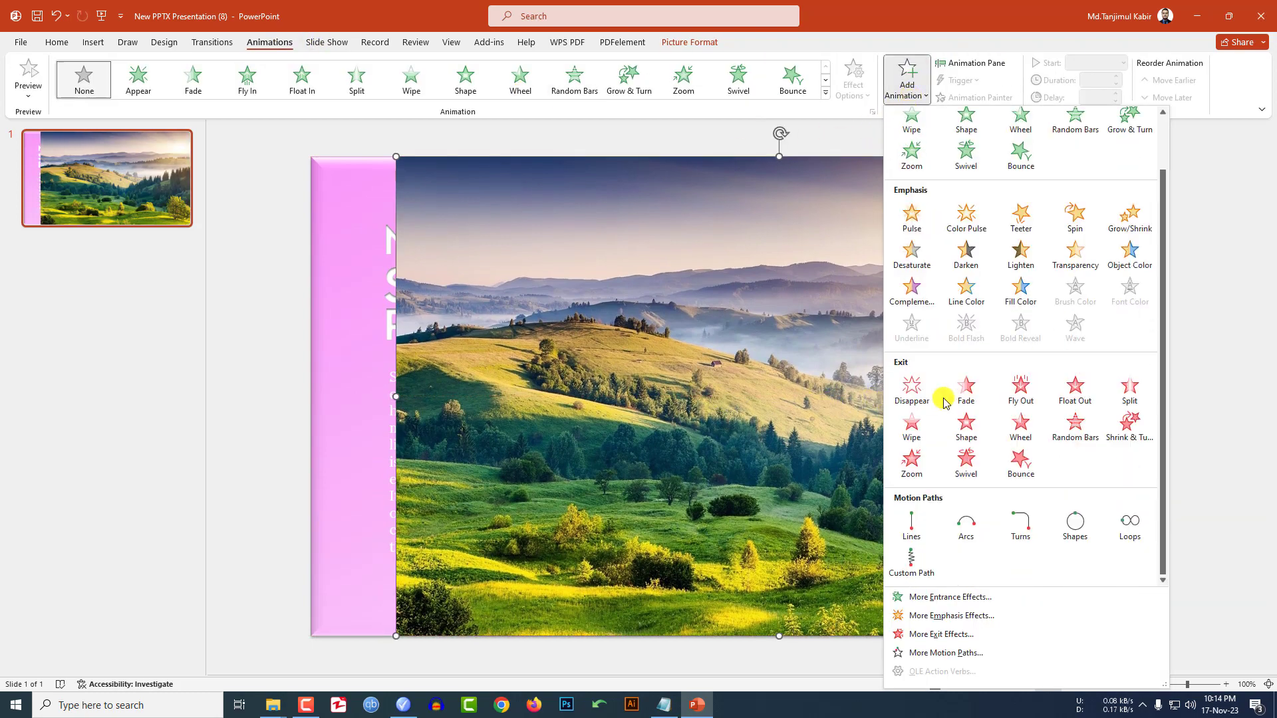
left_click(921, 529)
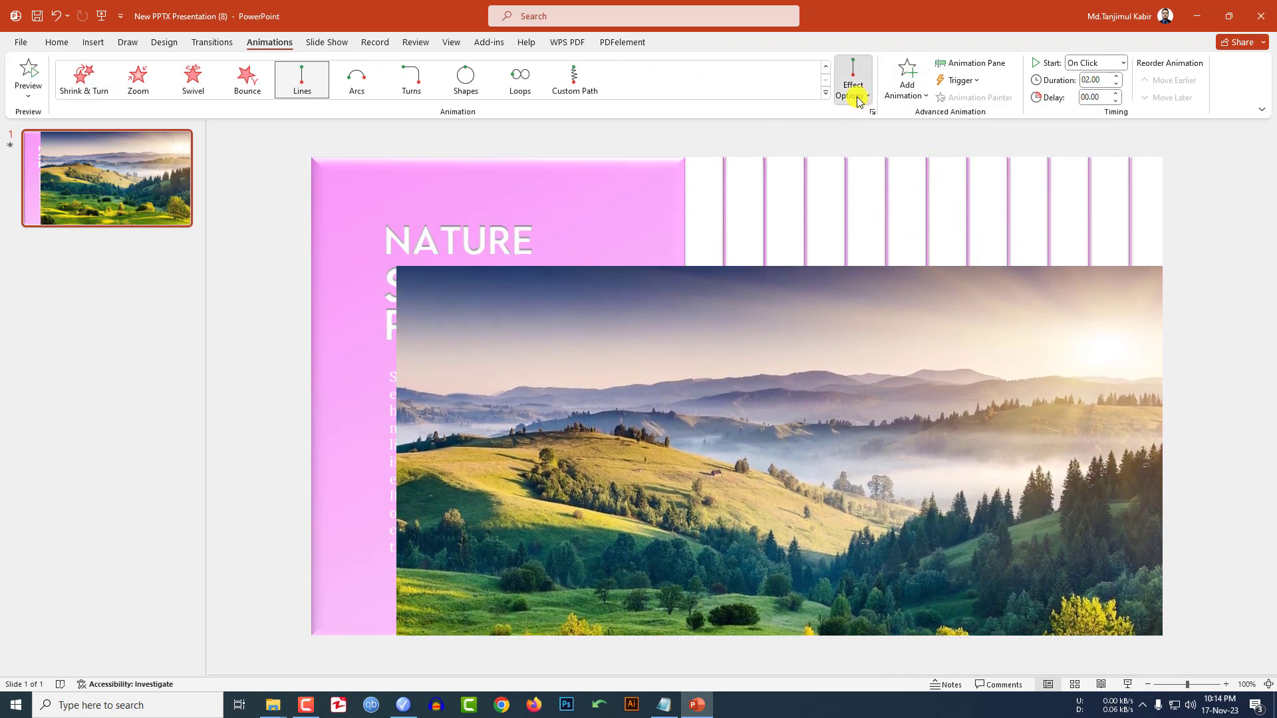
left_click(854, 90)
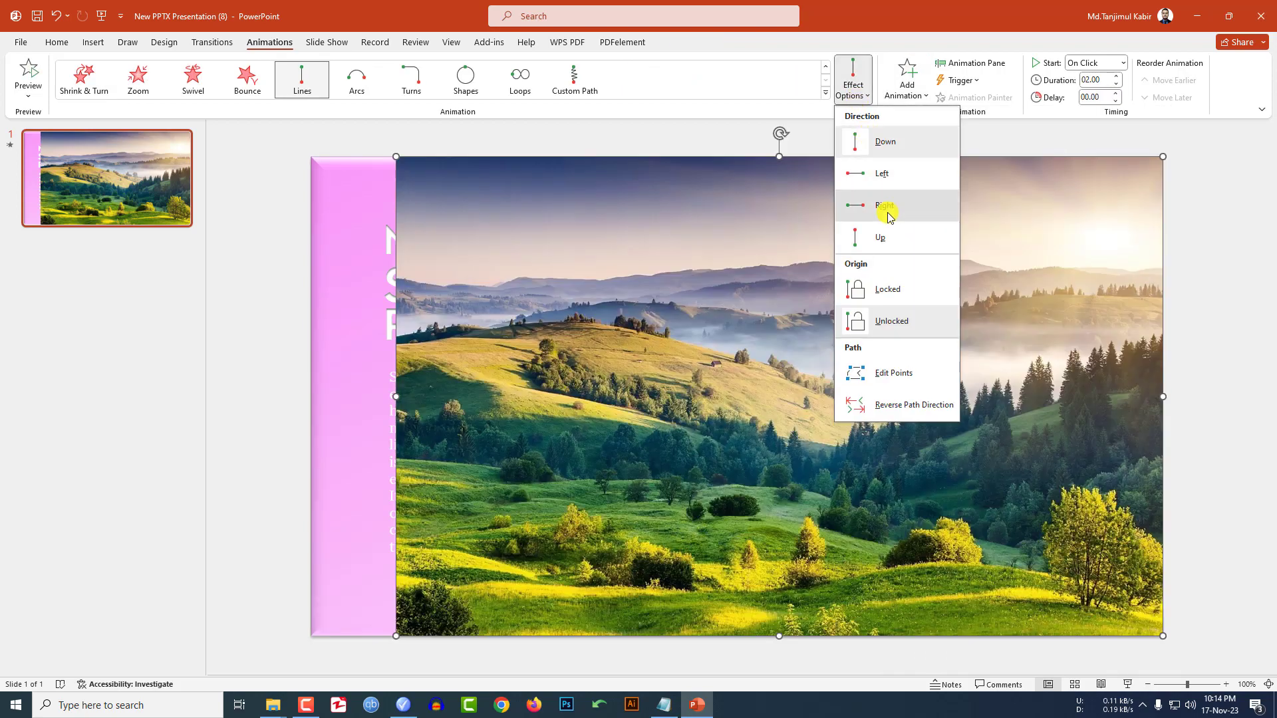
left_click(885, 207)
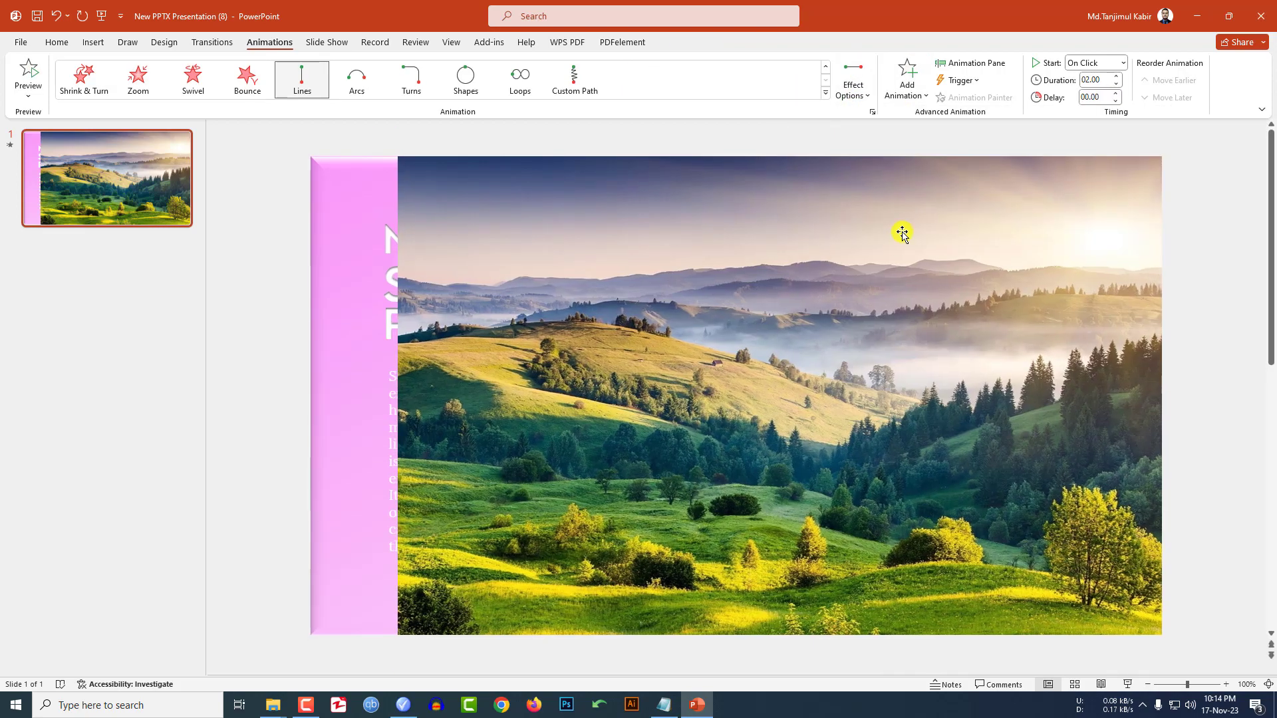
scroll(822, 451, "down", 3, "ctrl")
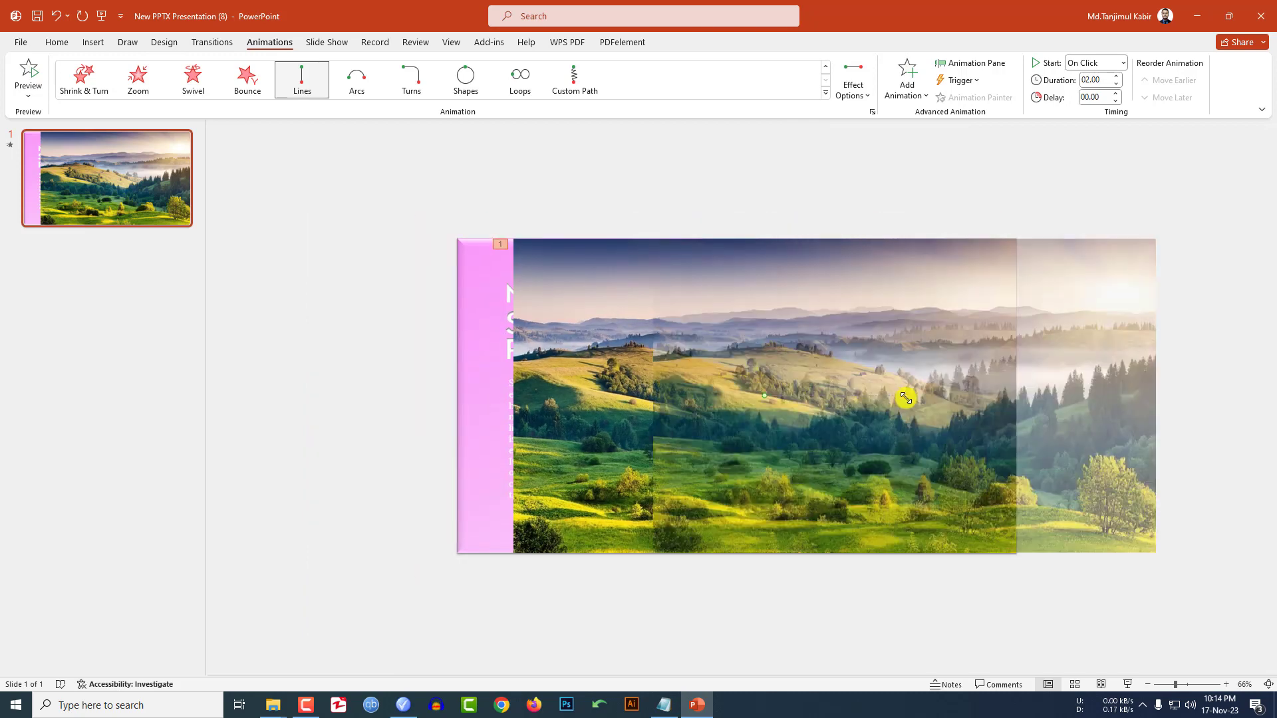
left_click_drag(906, 398, 934, 396)
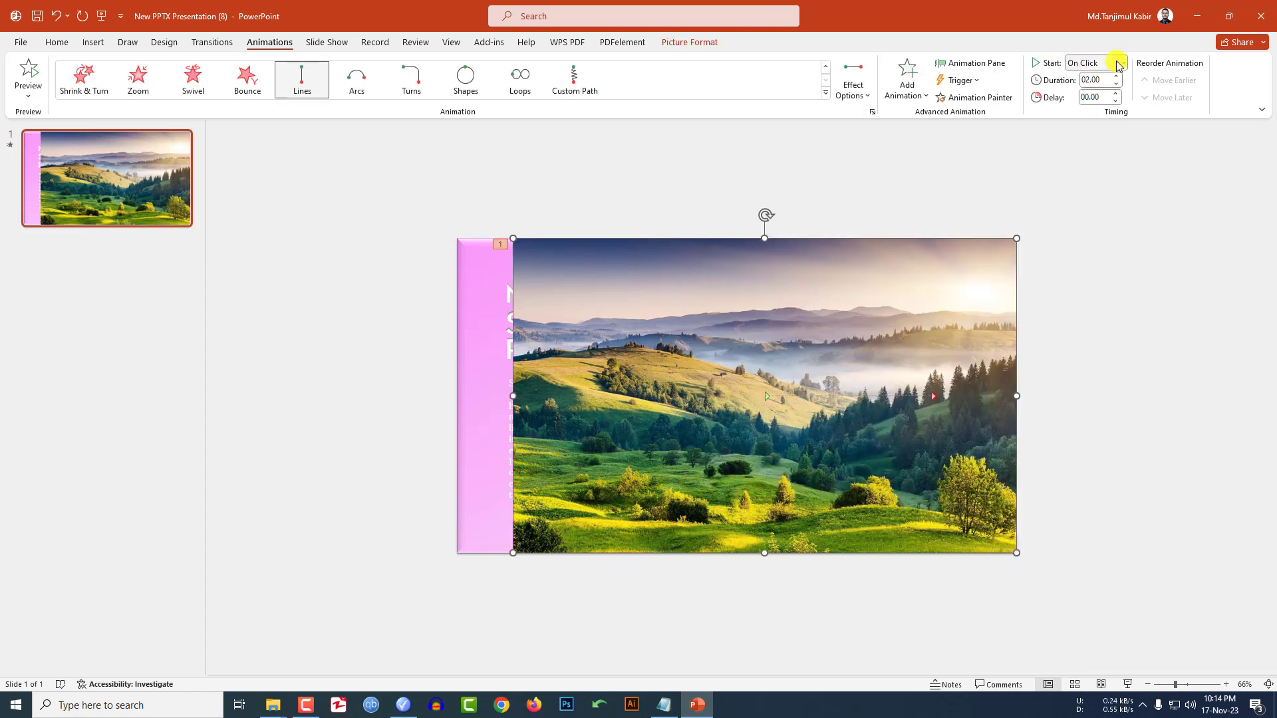
- Set the animation to start After Previous with a 6-second duration
left_click(1119, 63)
left_click(1096, 111)
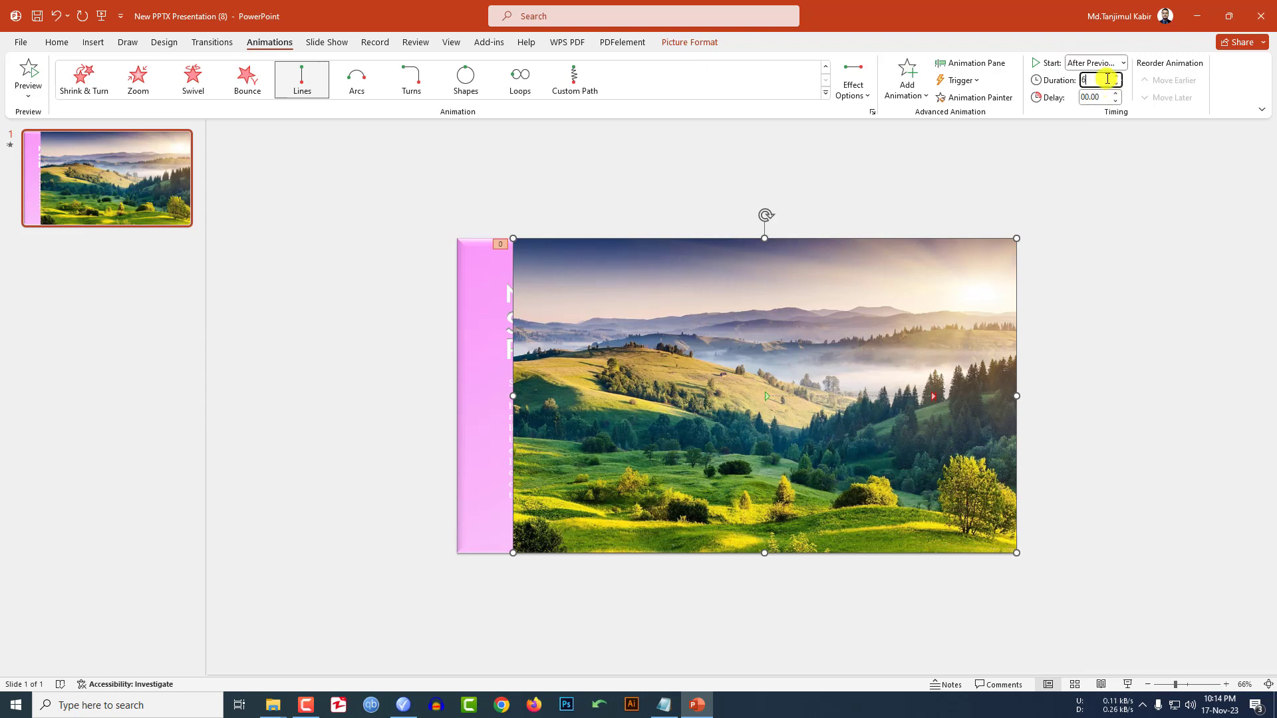
left_click(1107, 79)
type("6")
left_click(1113, 174)
- Send the landscape photo to the back, behind the pink panel
left_click(748, 367)
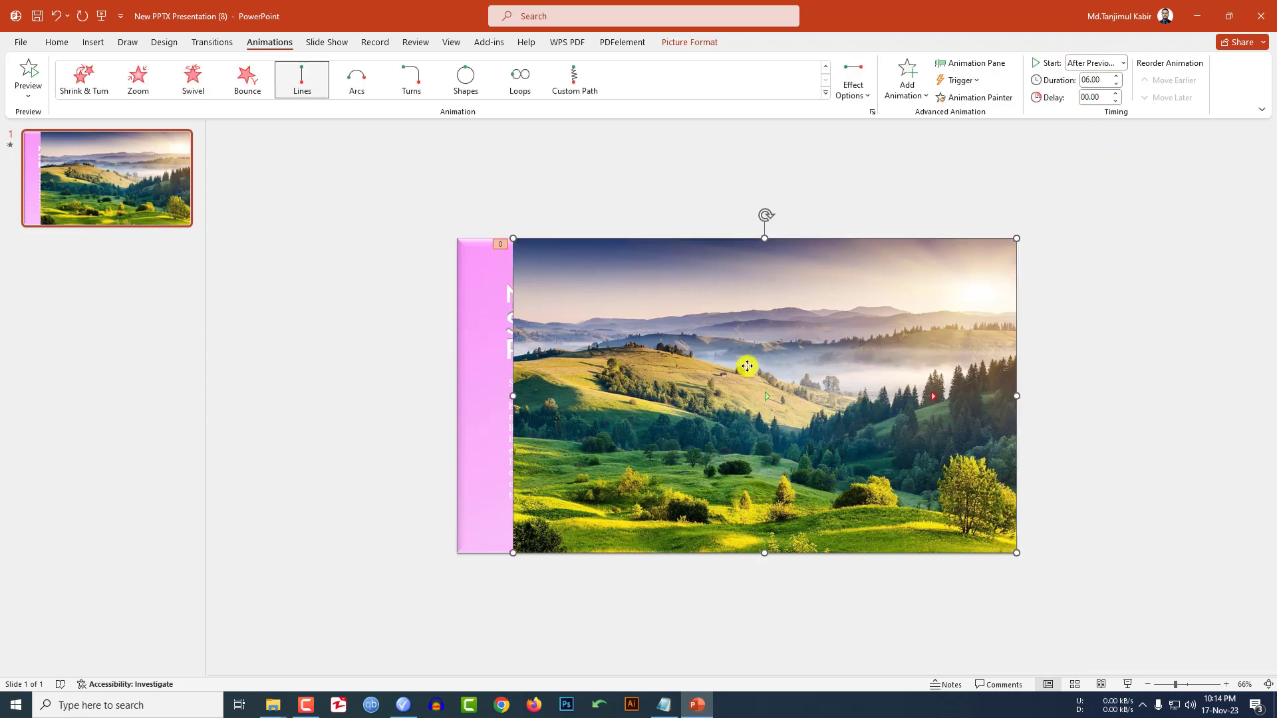
right_click(747, 367)
left_click(796, 536)
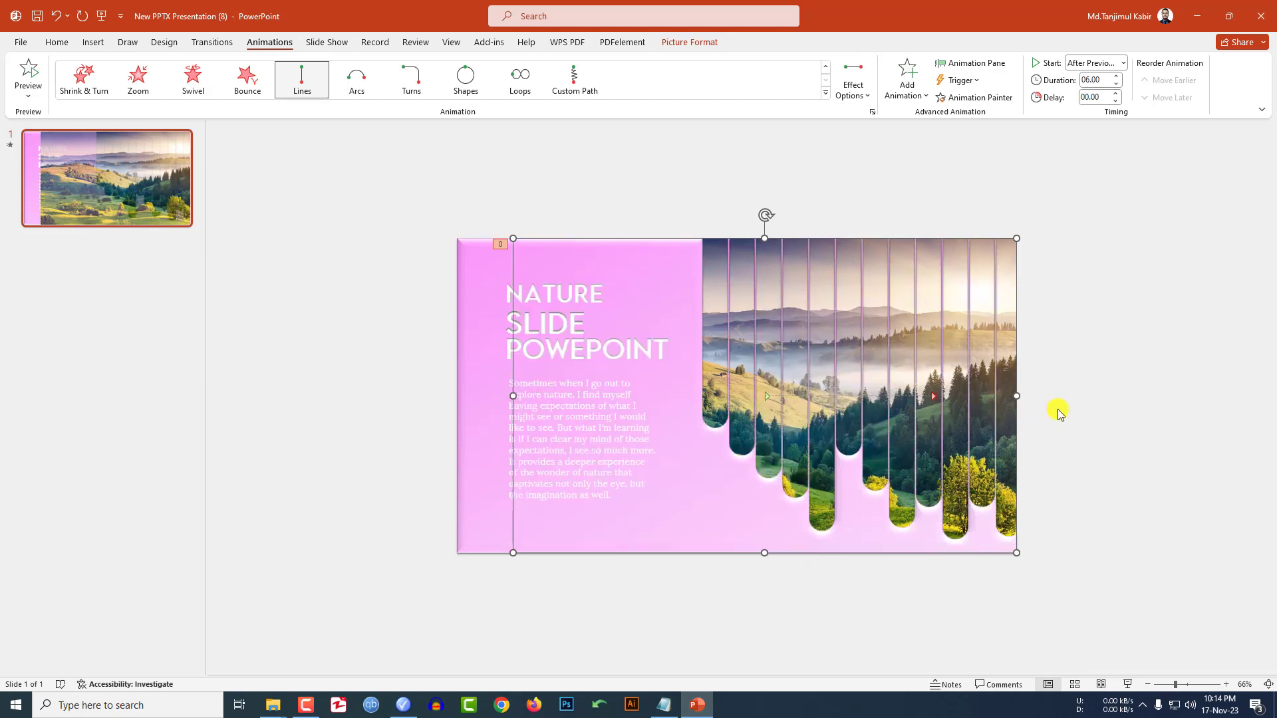